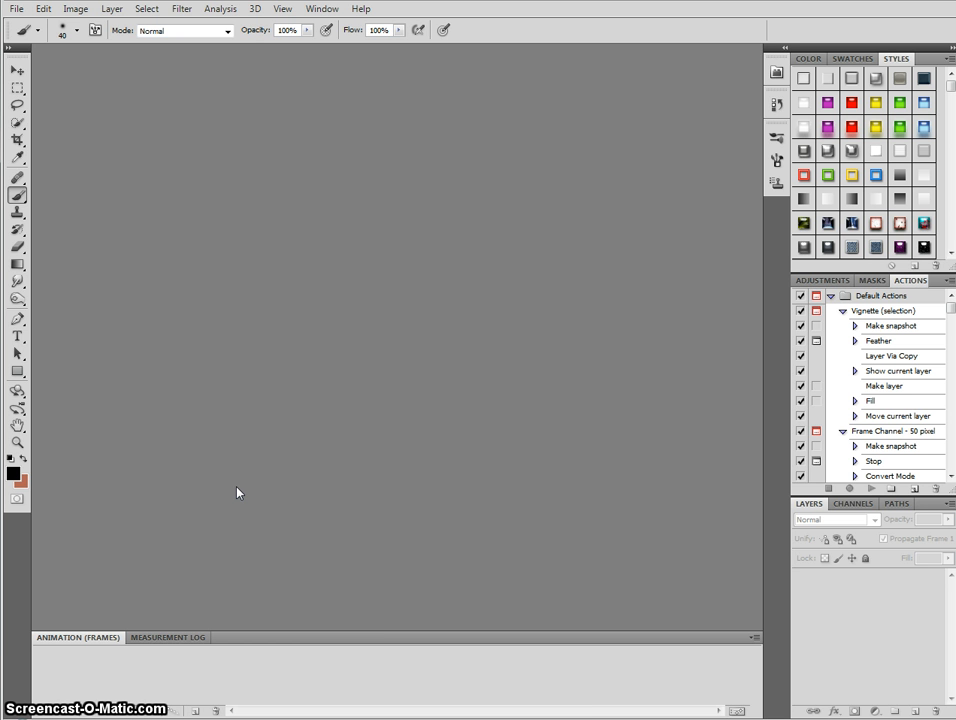
- Load the video "The Secret Circle 1x07 _ Masked _ #4" for importing its frames to layers
click(222, 479)
click(18, 10)
mouse_move(64, 326)
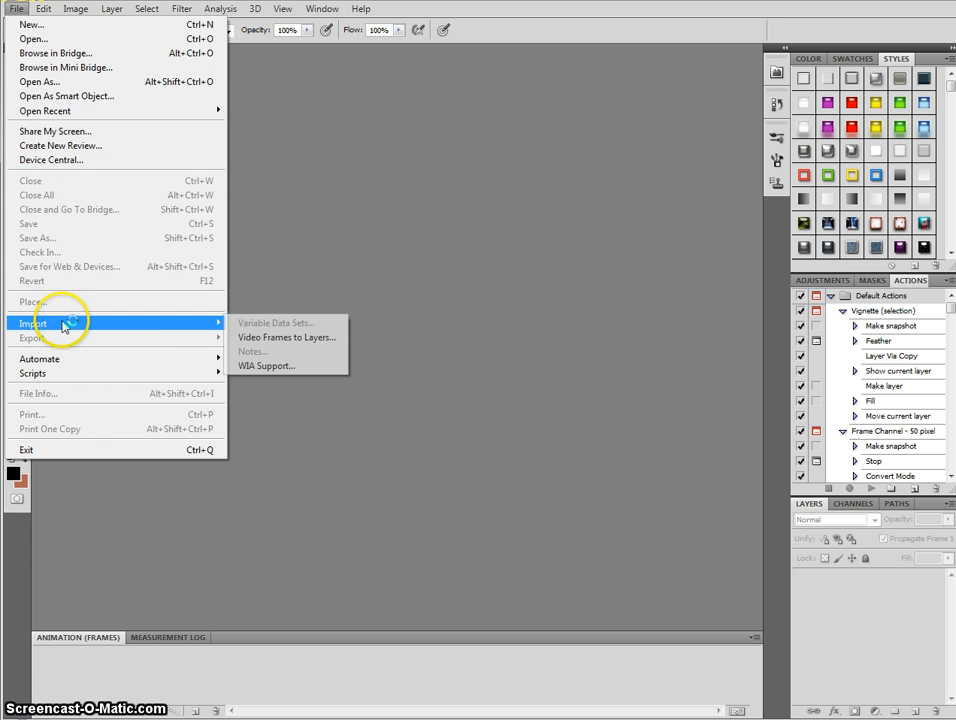
click(318, 340)
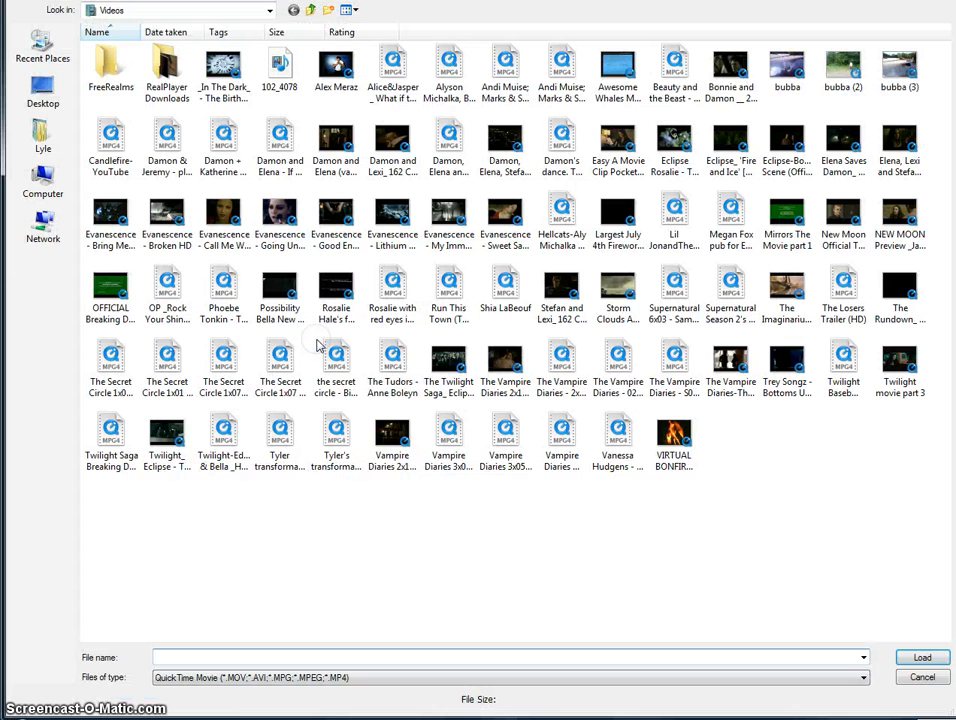
click(222, 365)
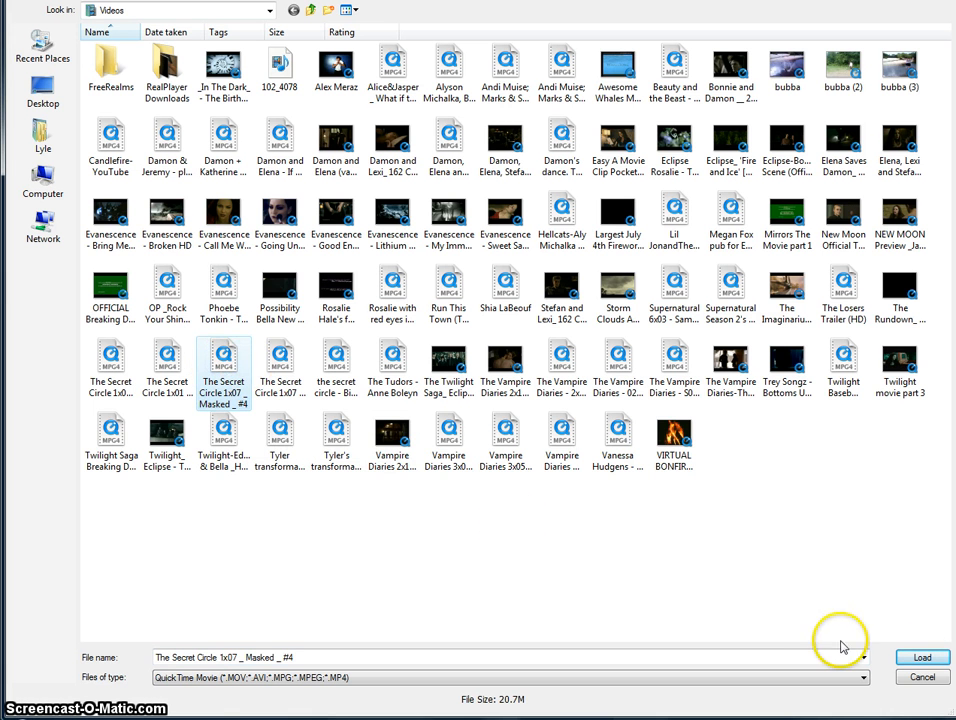
click(919, 656)
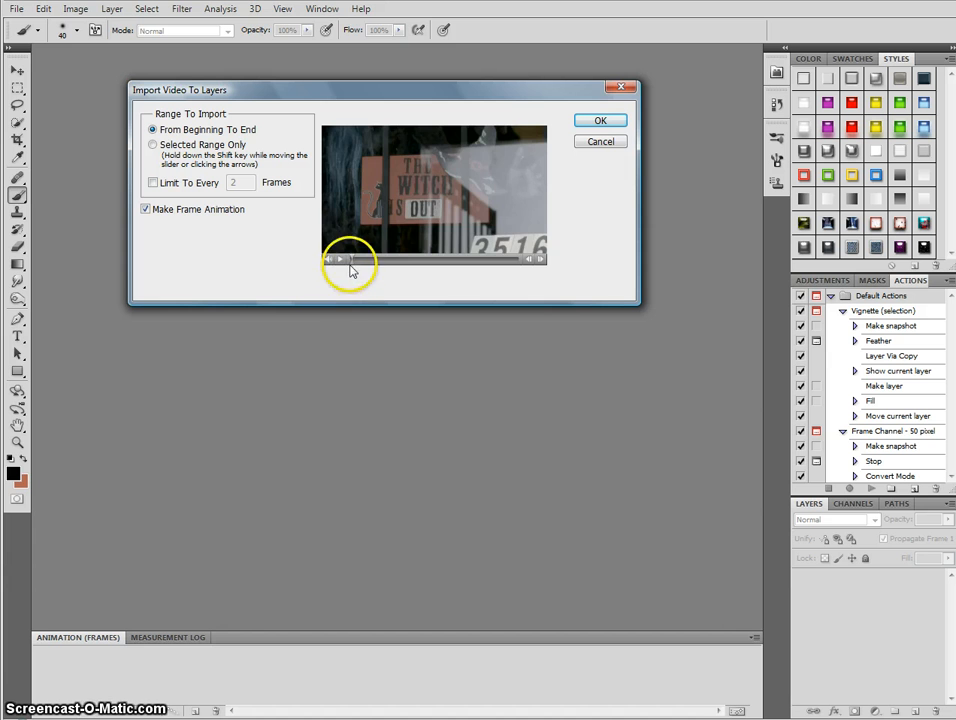
- Import only the selected range from the man leaning over the table to the glass beaker shot, with Make Frame Animation enabled
mouse_move(352, 263)
mouse_down()
mouse_move(525, 265)
mouse_move(356, 275)
mouse_move(346, 267)
mouse_up()
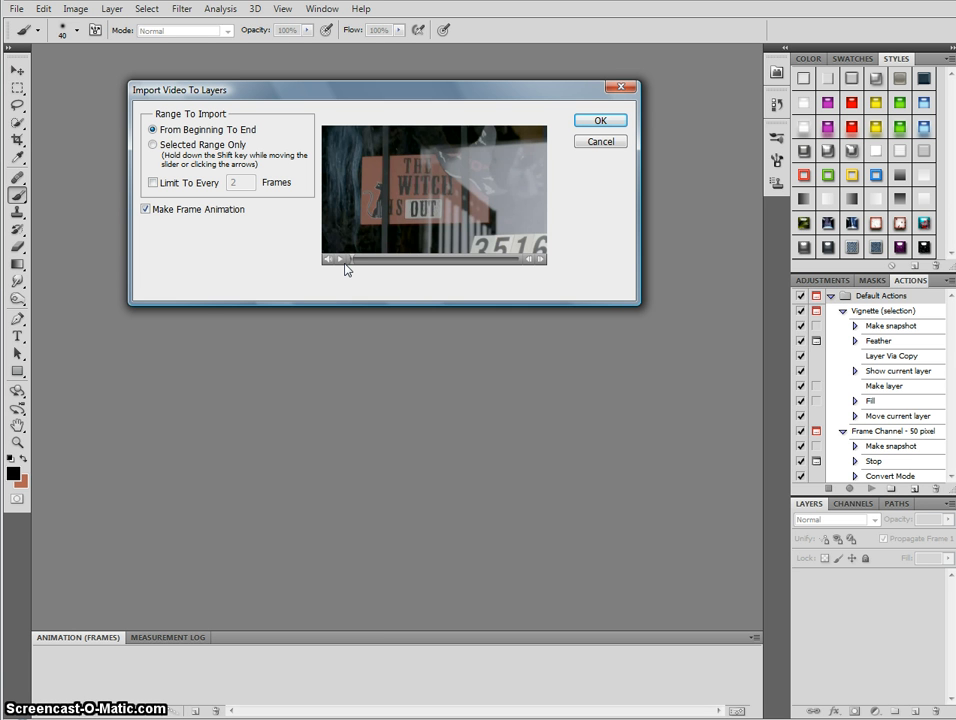
click(347, 264)
click(351, 262)
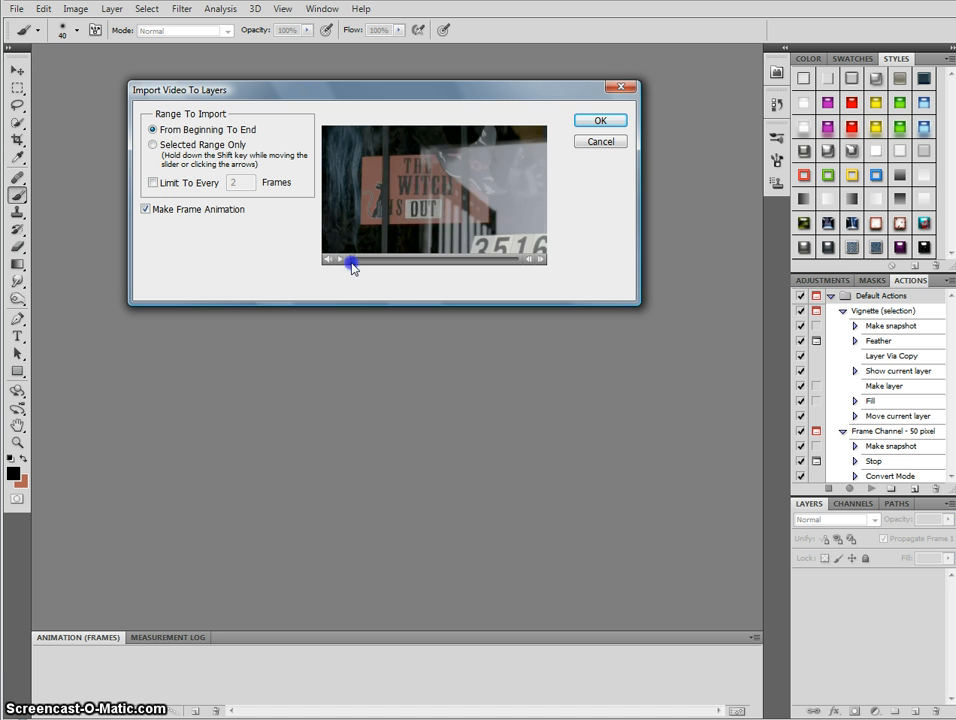
drag(355, 264, 392, 262)
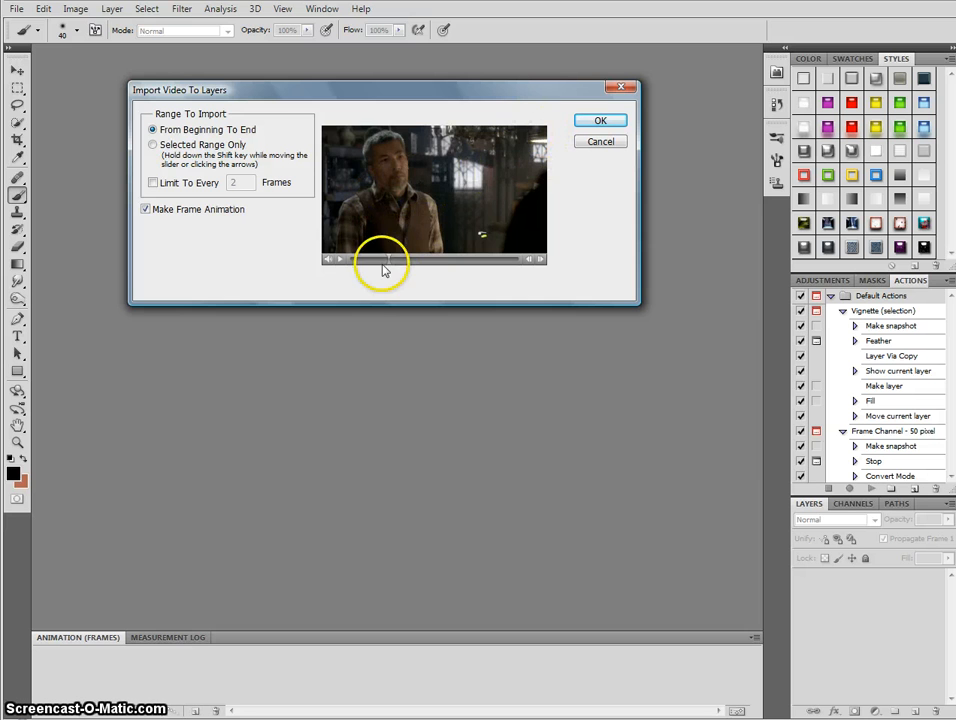
drag(387, 268, 397, 265)
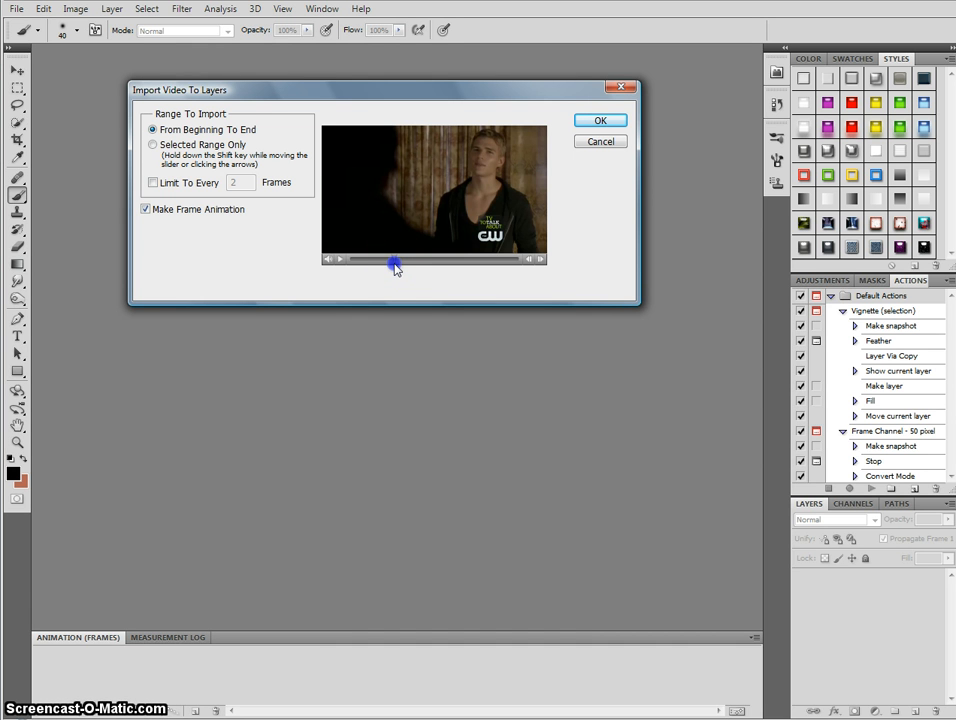
drag(395, 268, 433, 279)
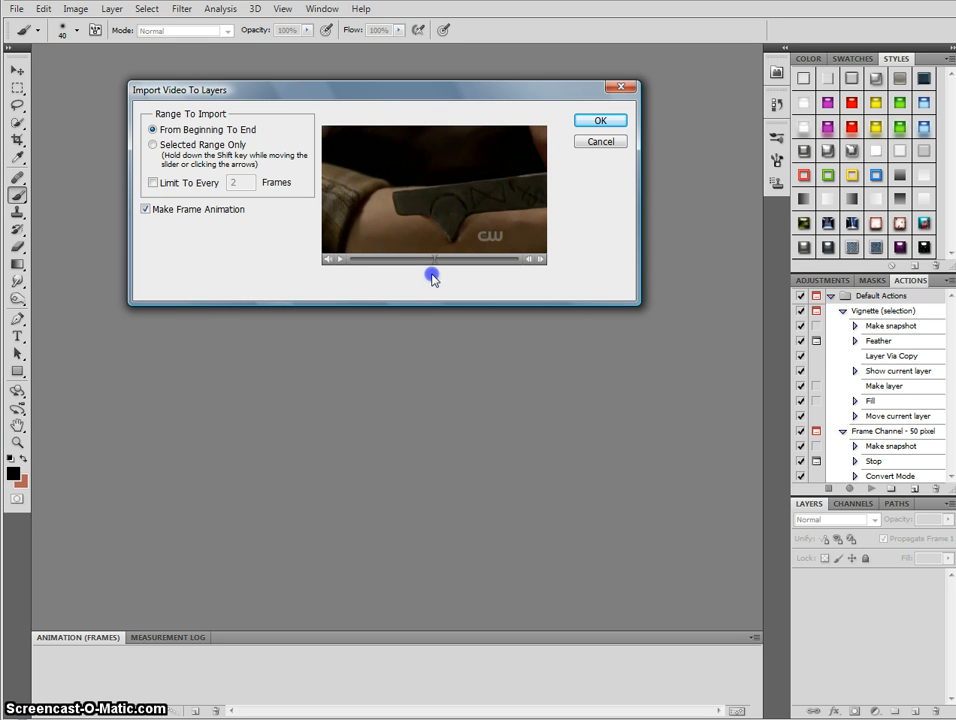
drag(433, 279, 433, 279)
click(435, 261)
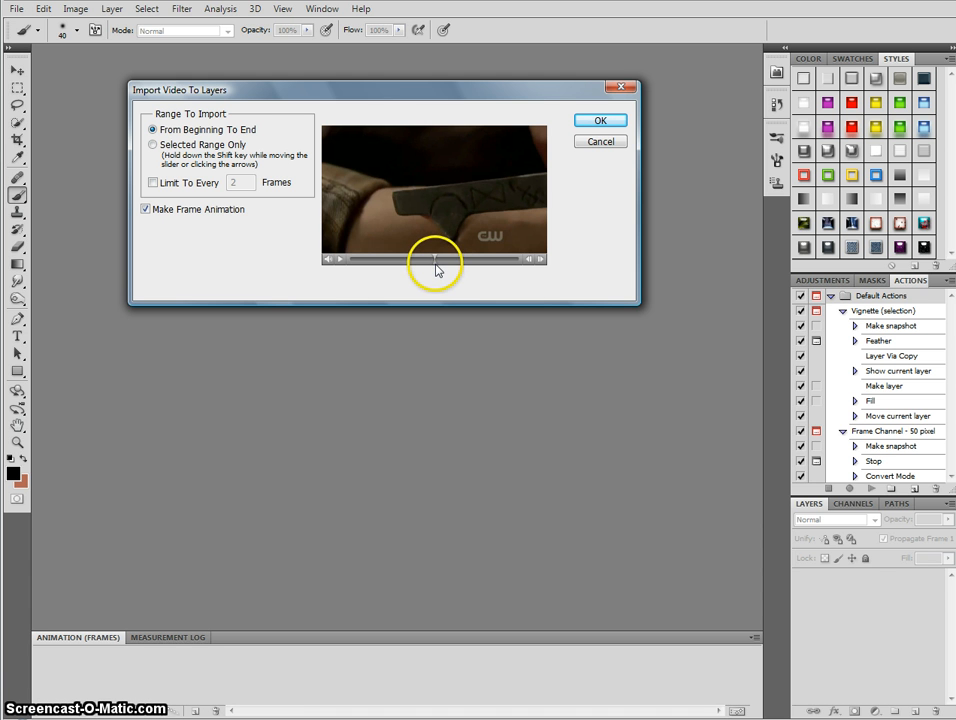
mouse_move(435, 264)
mouse_down()
mouse_move(451, 266)
mouse_move(423, 263)
mouse_up()
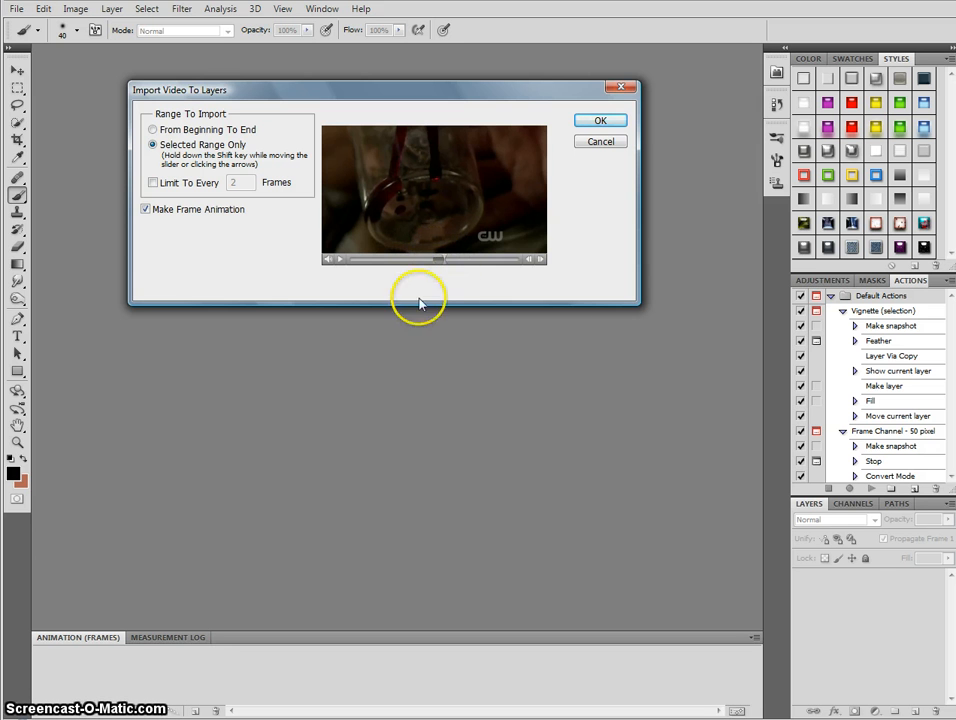
click(598, 122)
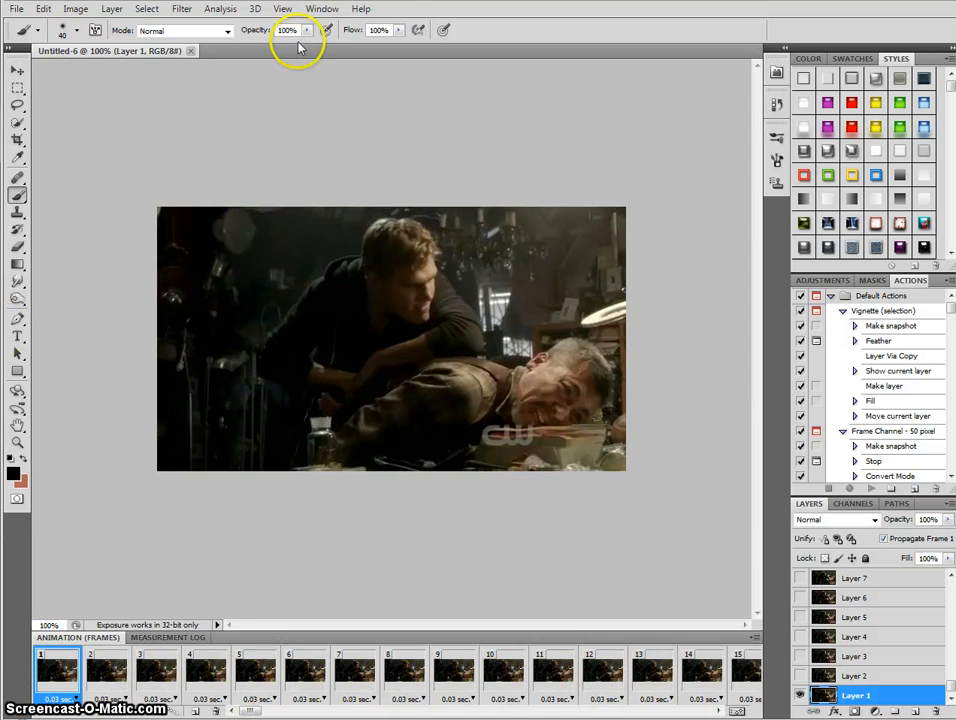
- Hide the Animation frames display and show it again
click(321, 9)
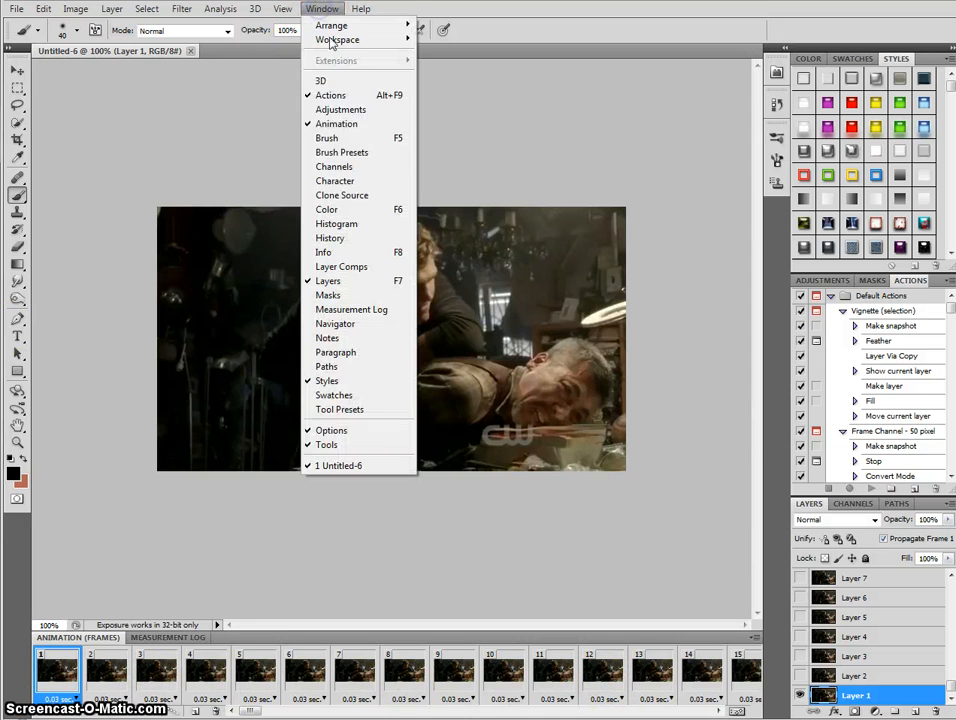
click(316, 125)
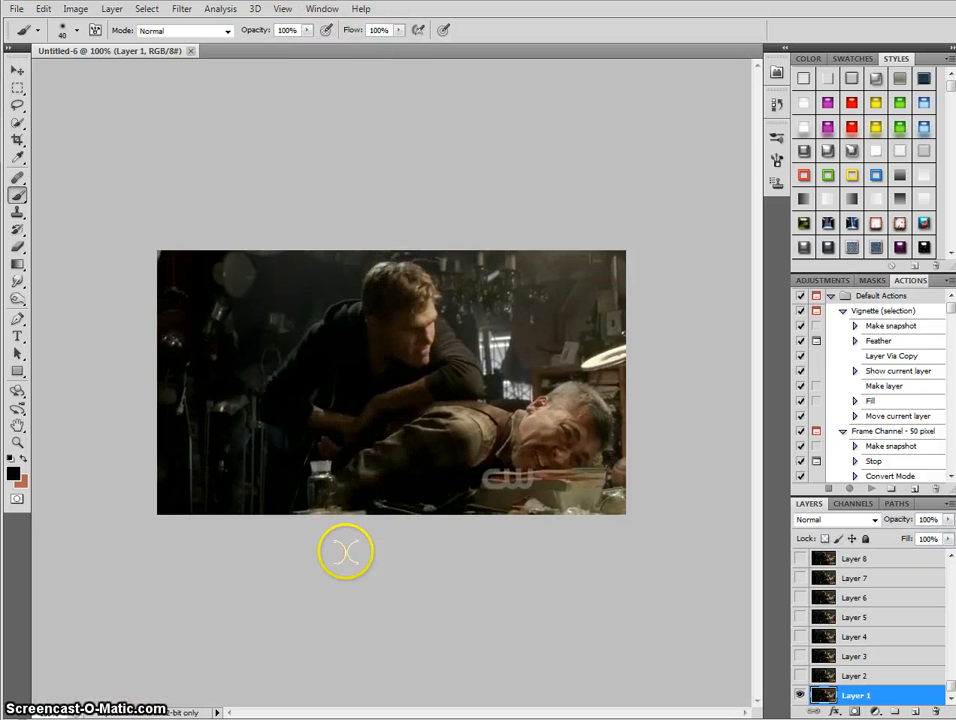
click(318, 10)
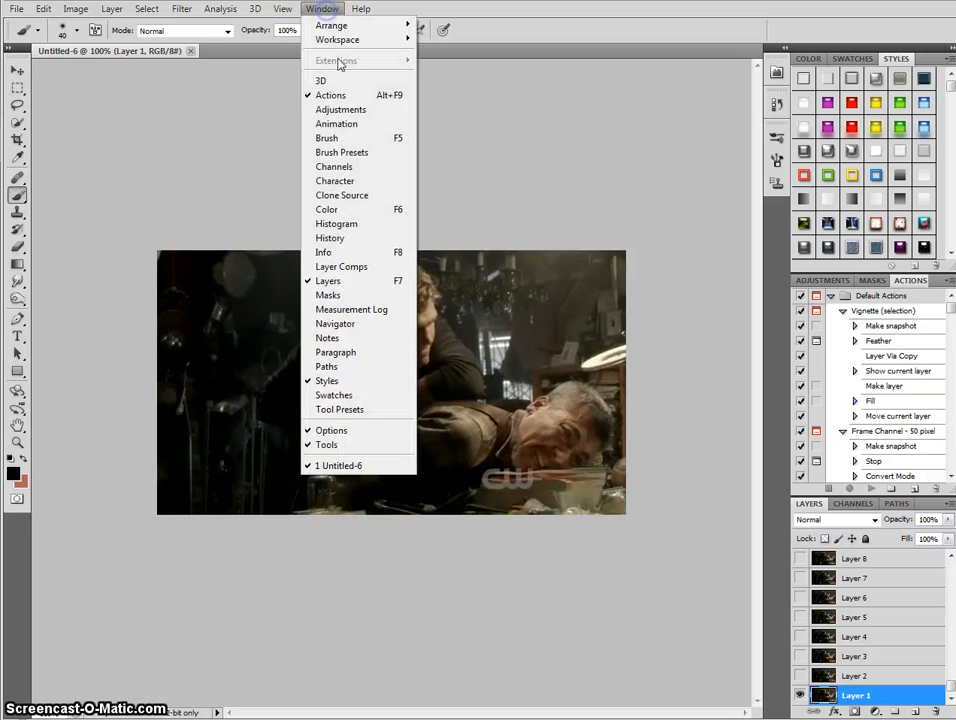
click(324, 122)
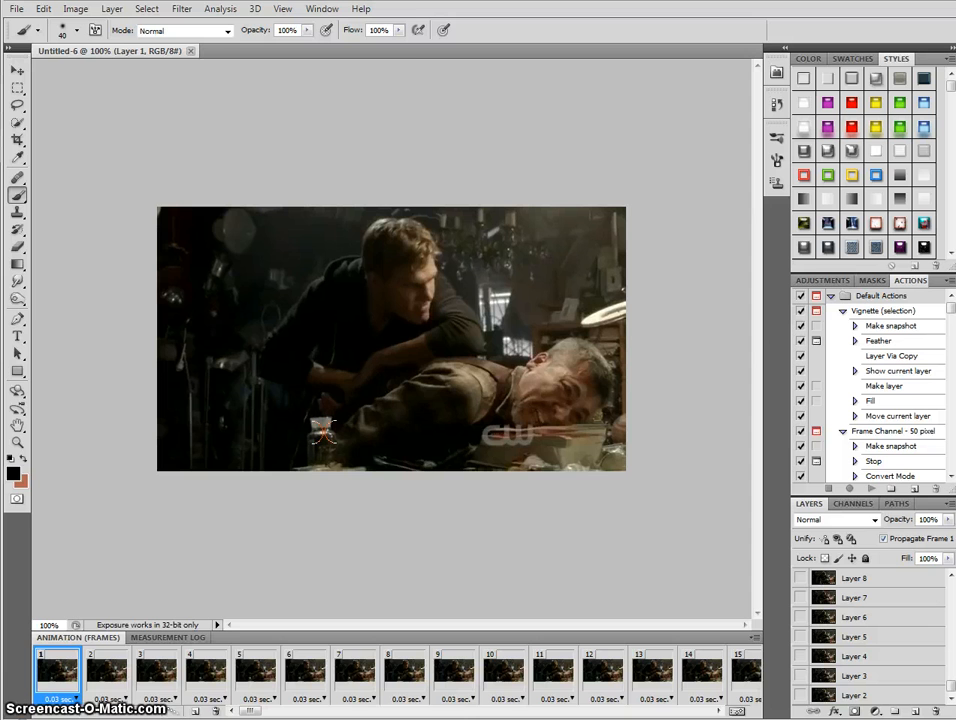
click(320, 9)
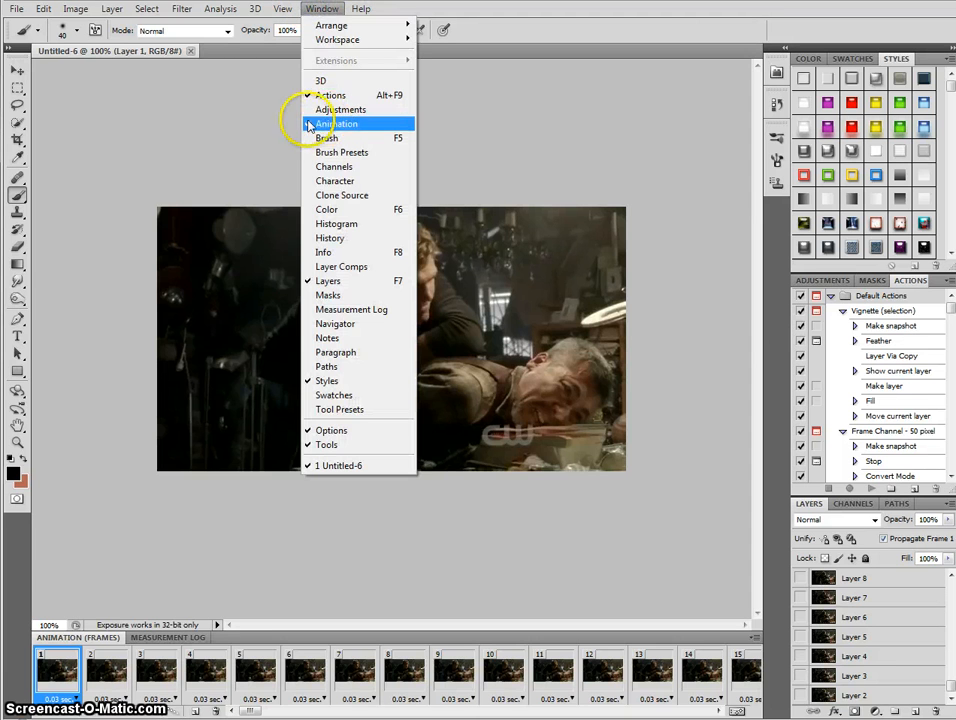
click(321, 9)
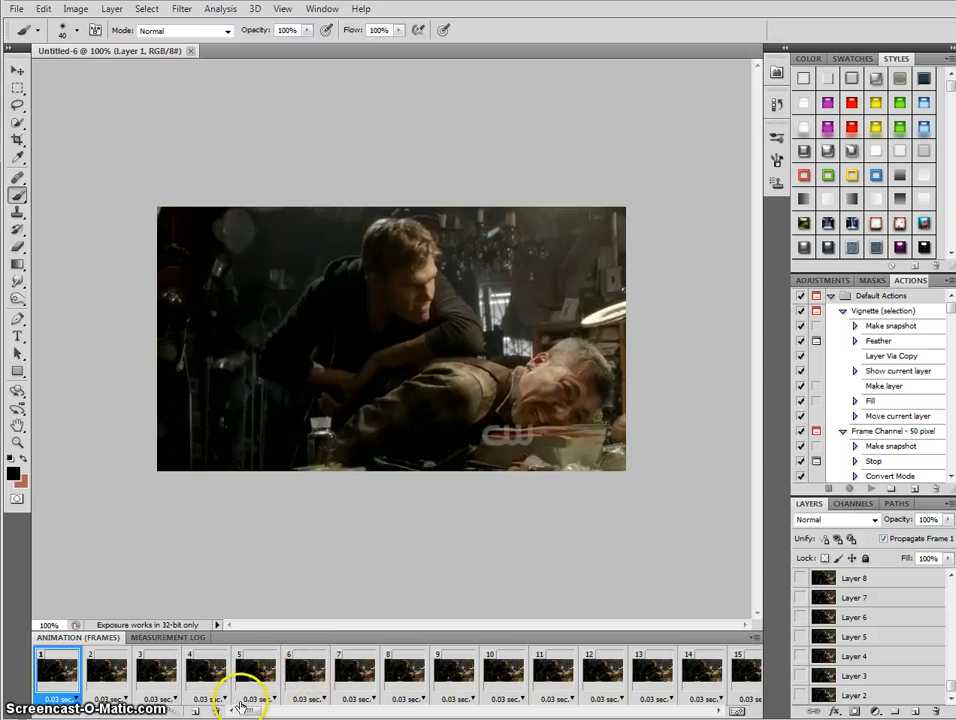
- Delete animation frames 1 to 24, which precede the close-up of the blade on the arm
drag(250, 712, 281, 712)
click(260, 670)
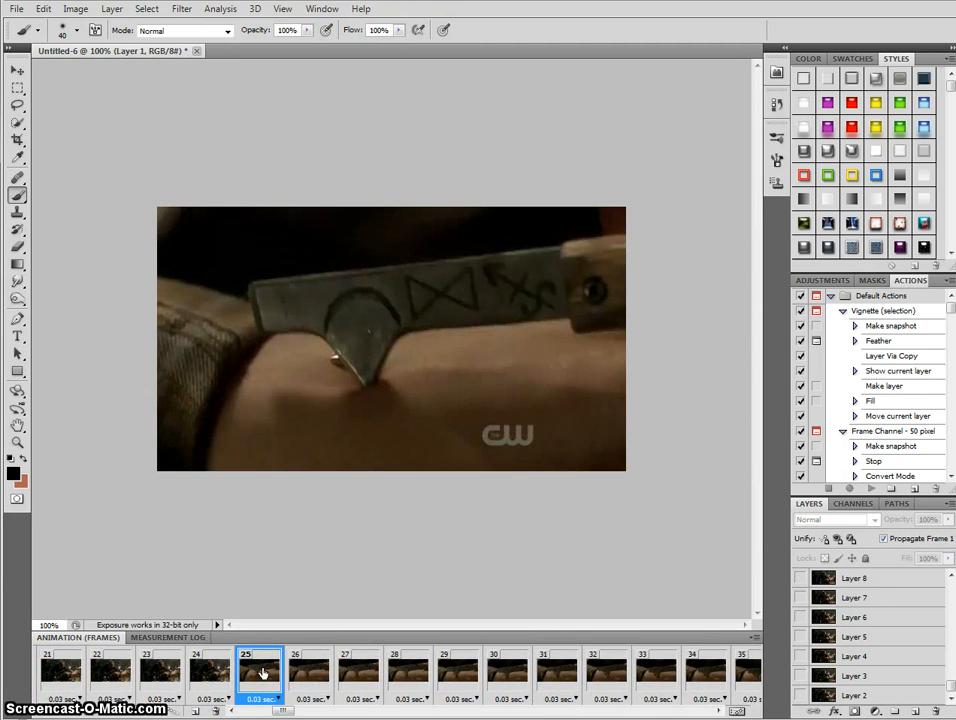
click(212, 670)
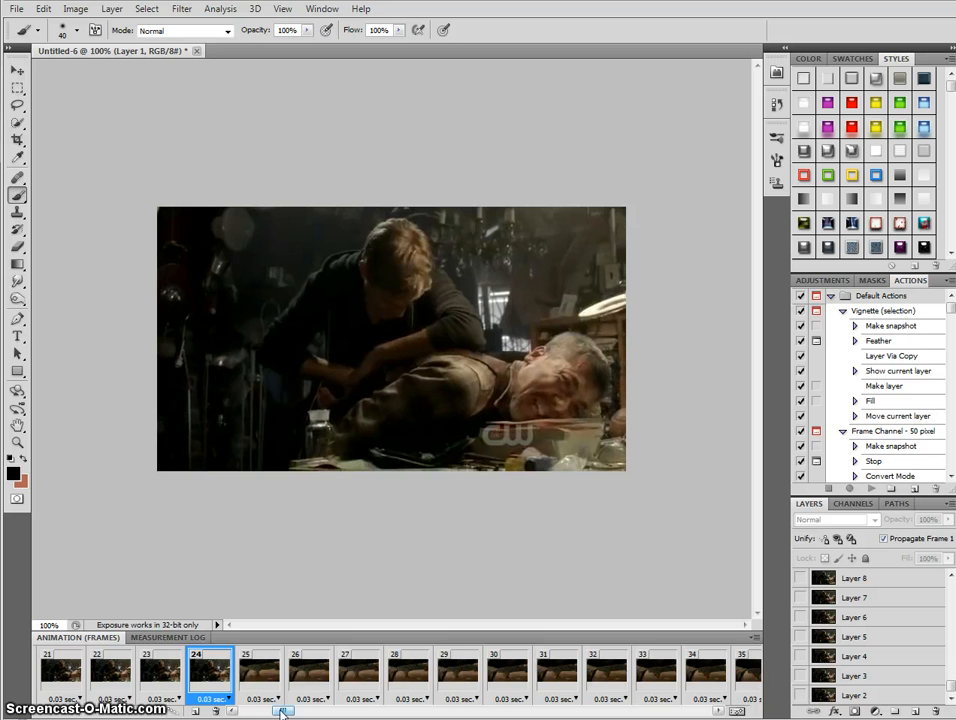
mouse_move(281, 712)
mouse_down()
mouse_move(249, 711)
mouse_move(288, 712)
mouse_move(279, 705)
mouse_up()
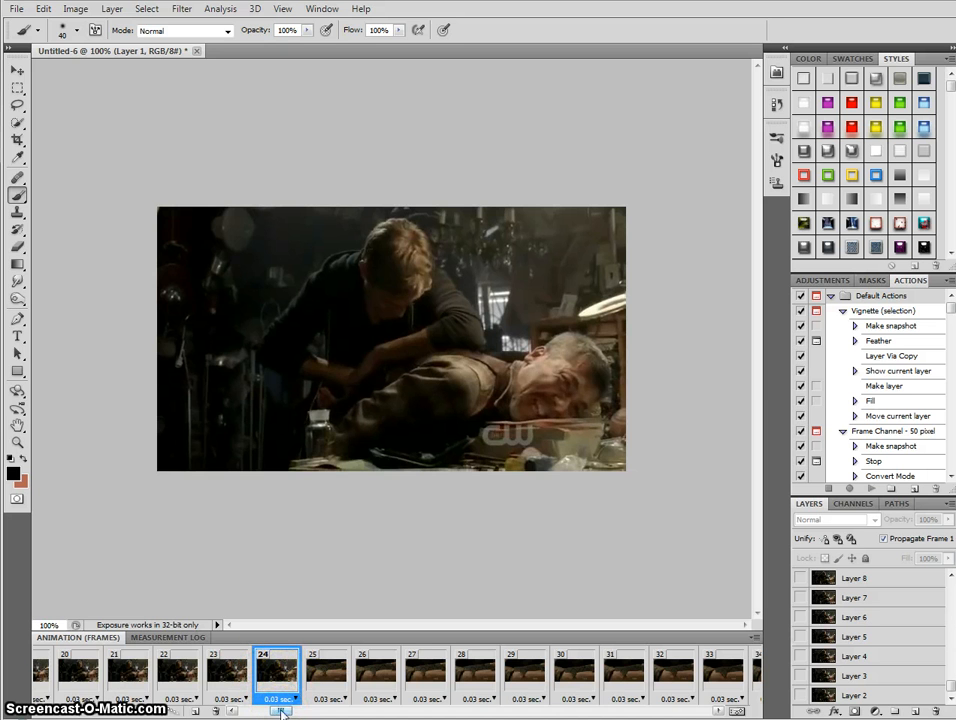
drag(281, 712, 250, 713)
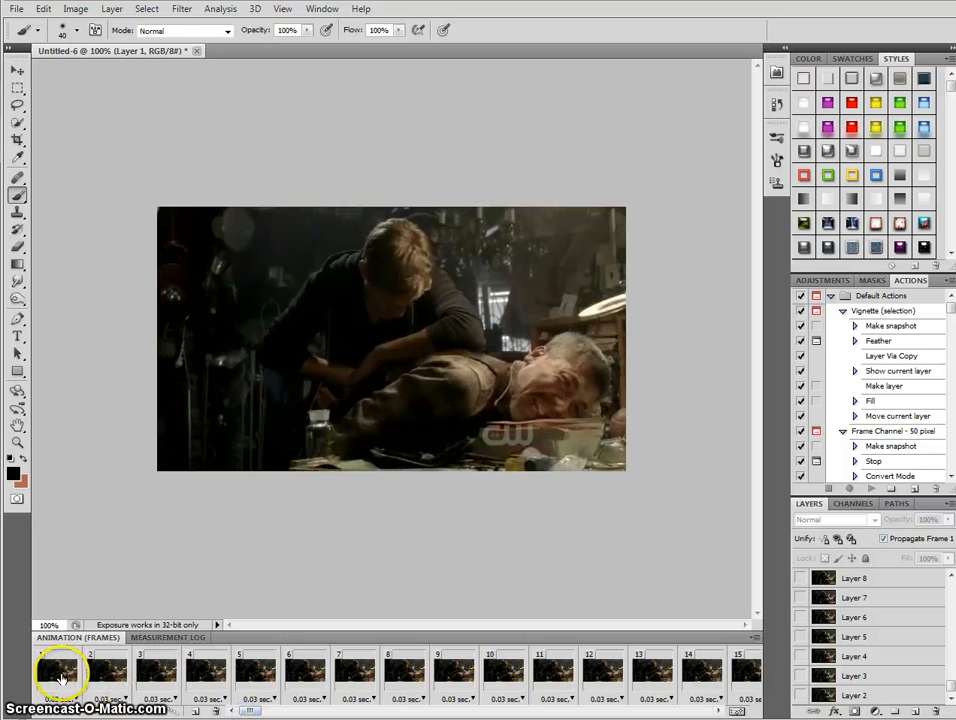
shift+click(60, 679)
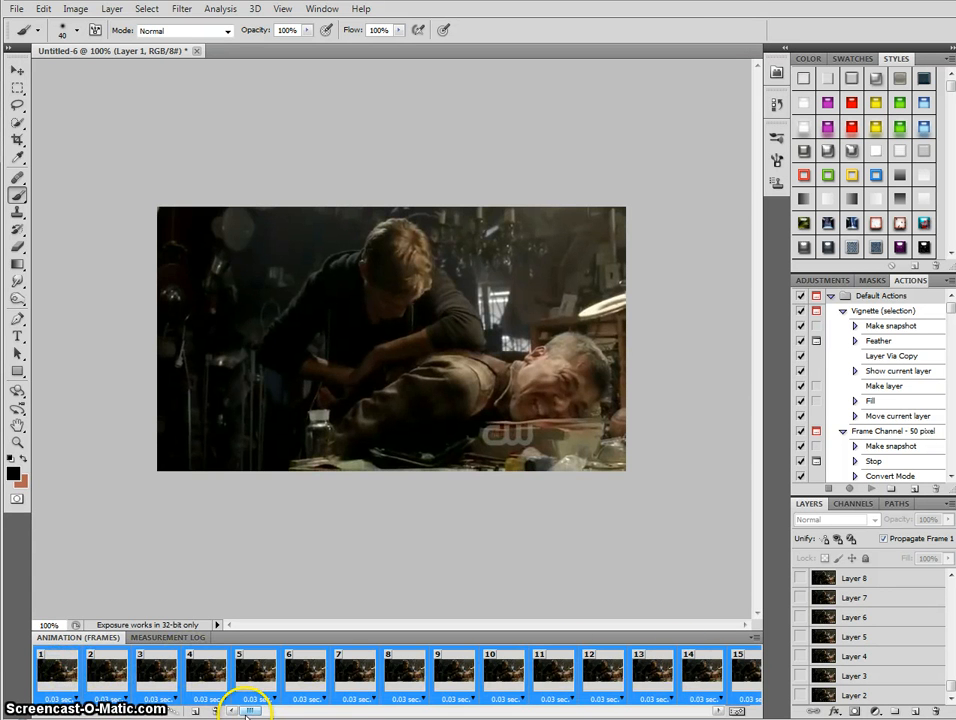
mouse_move(256, 712)
mouse_down()
mouse_move(271, 712)
mouse_move(241, 712)
mouse_up()
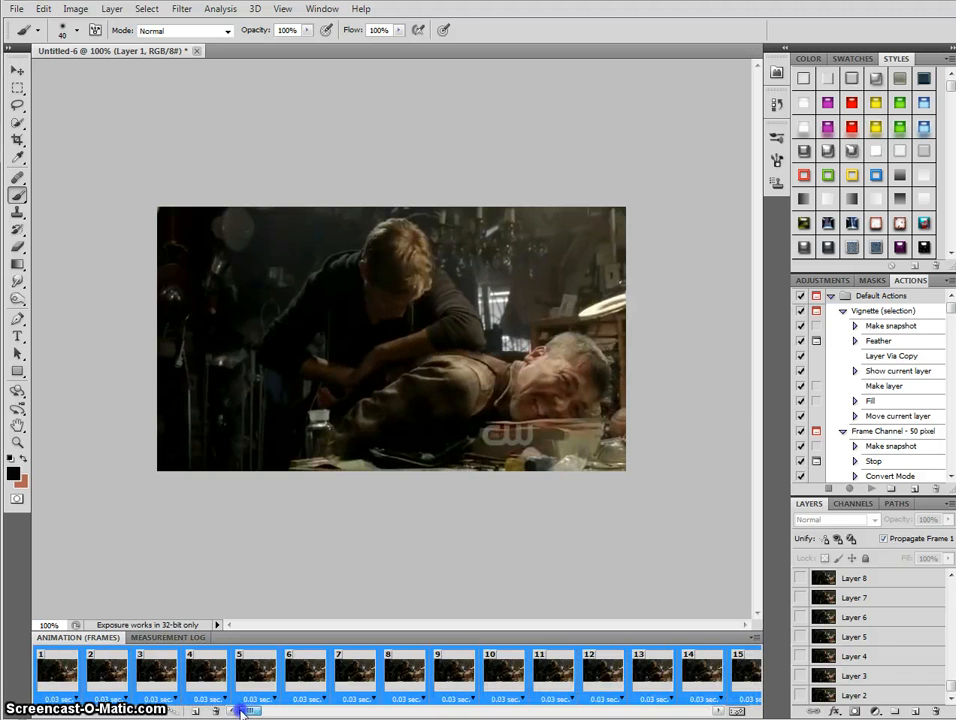
click(219, 712)
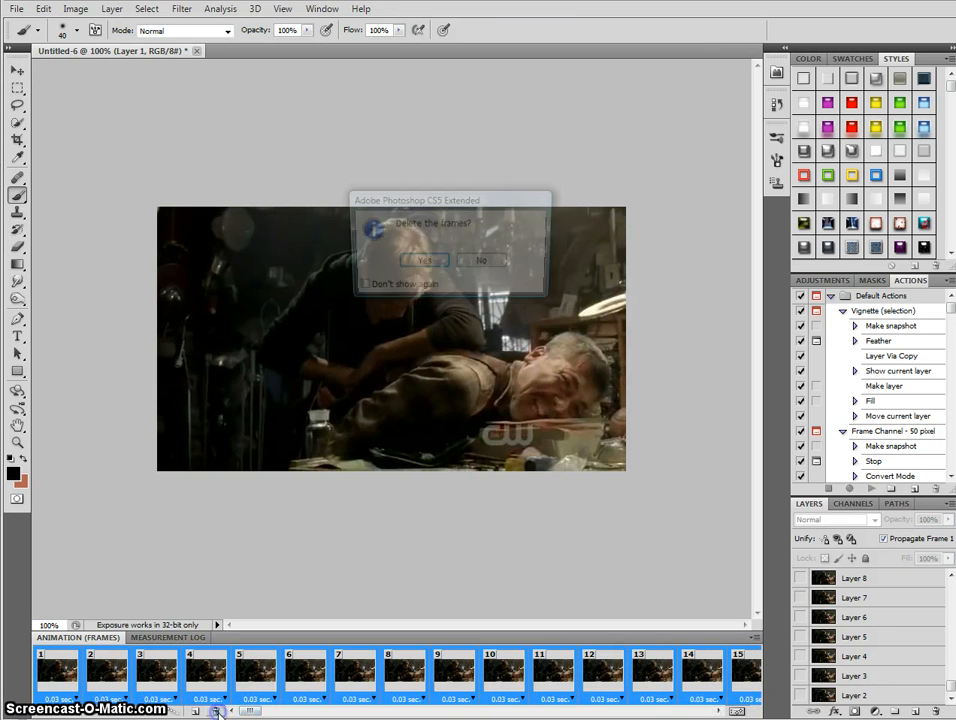
click(413, 258)
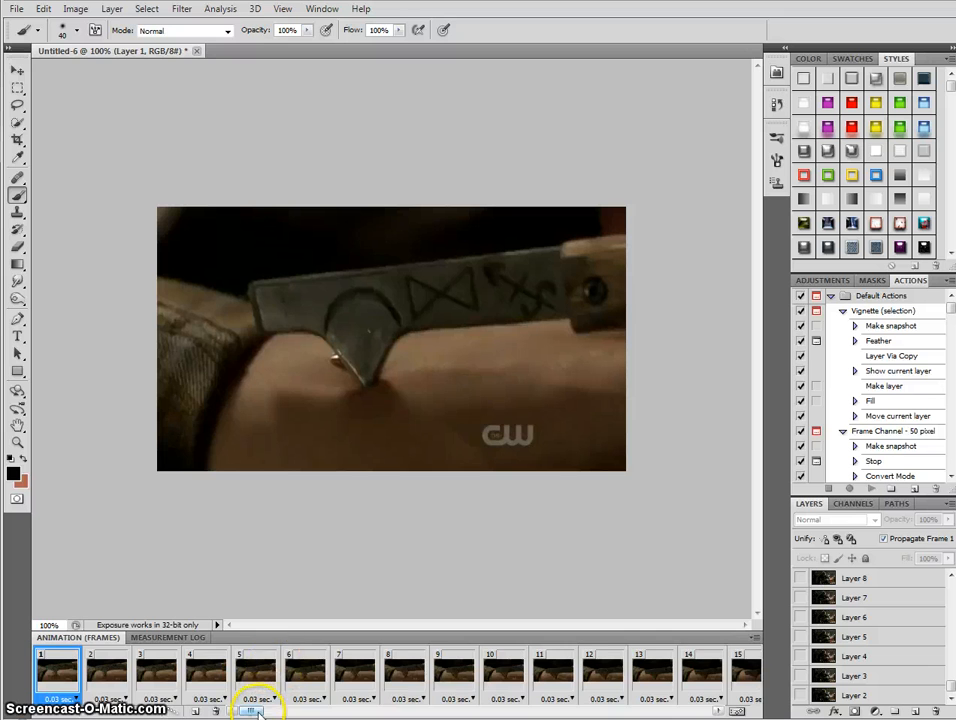
- Delete the glass beaker frames at the end of the animation, from frame 236 to frame 262
drag(250, 712, 661, 711)
click(591, 666)
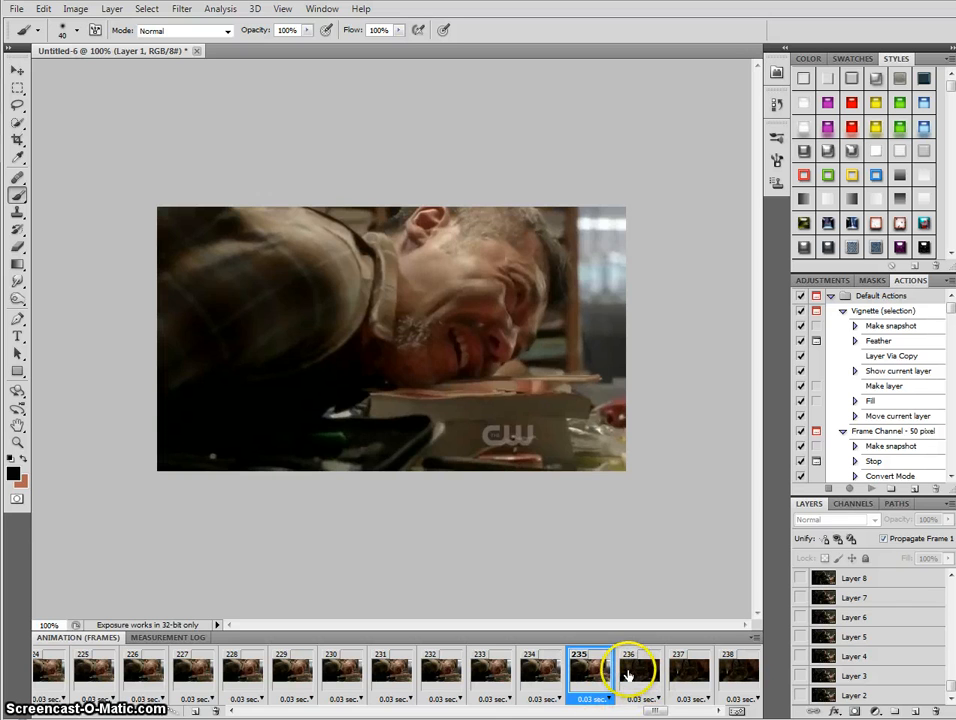
click(628, 672)
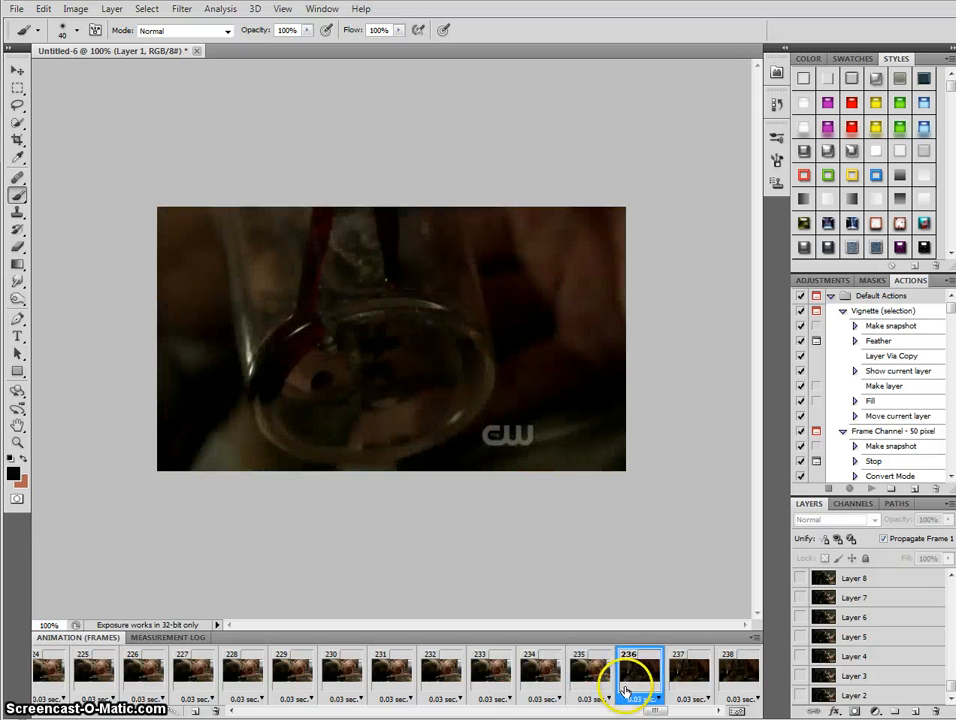
drag(655, 711, 720, 710)
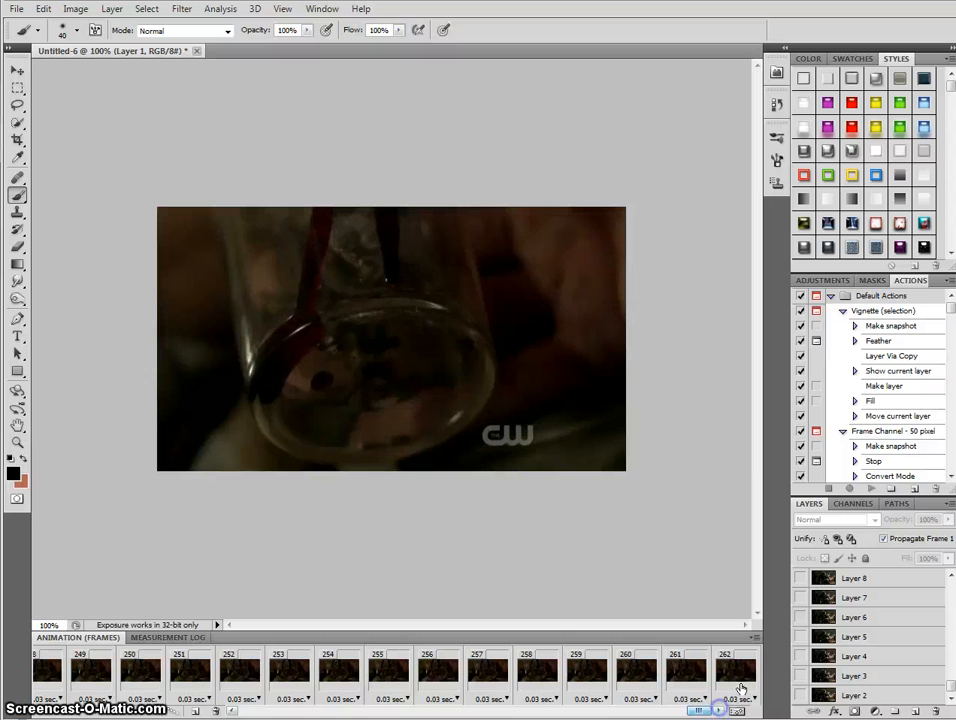
click(739, 683)
shift+click(739, 681)
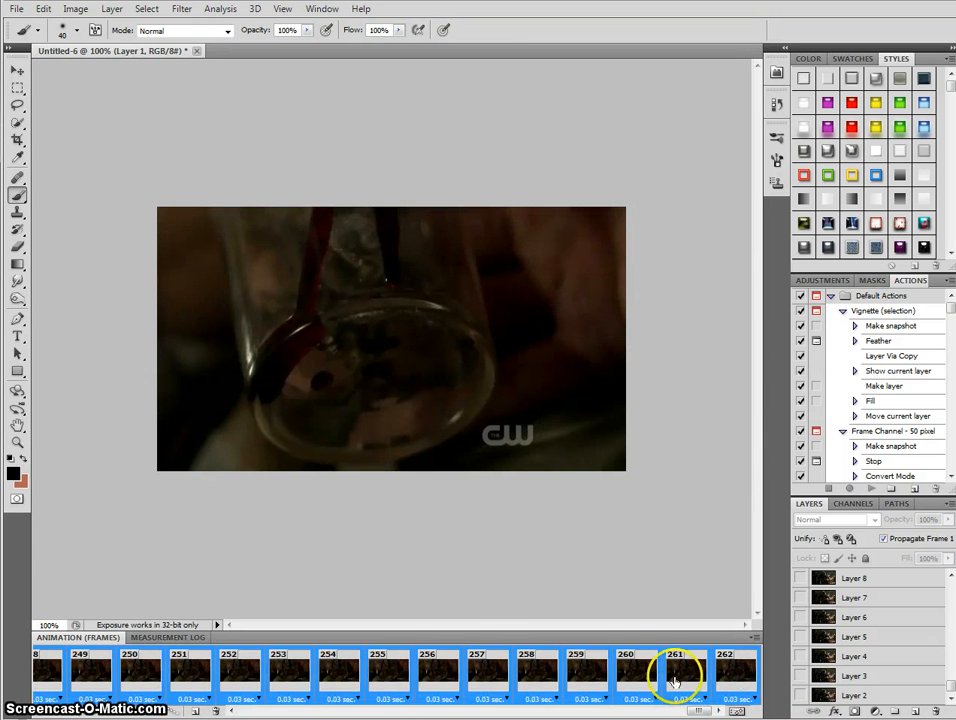
click(216, 711)
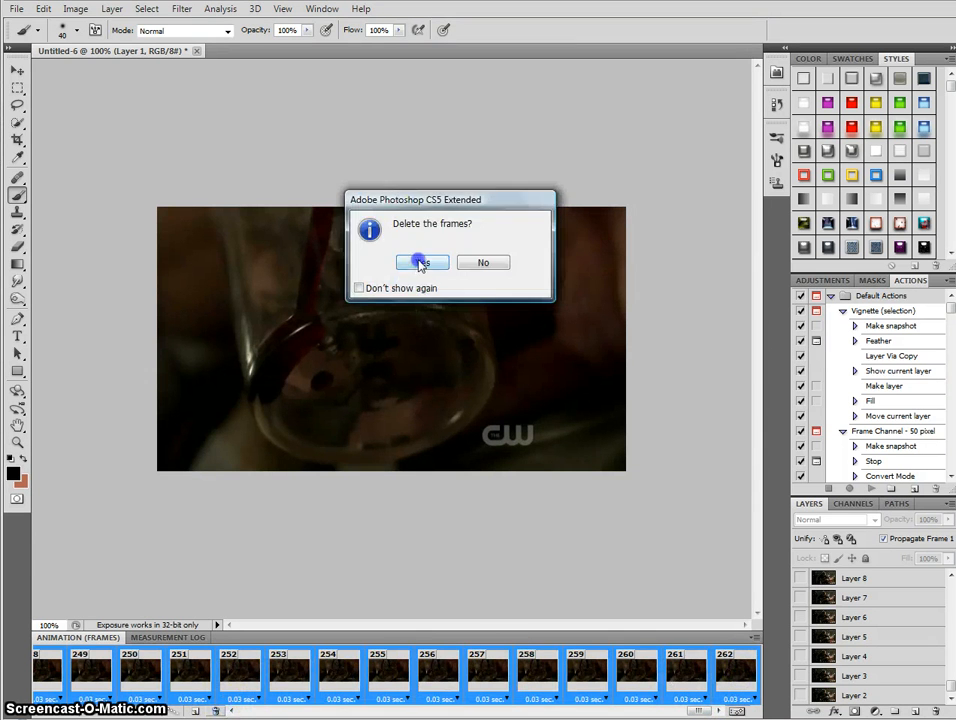
click(421, 264)
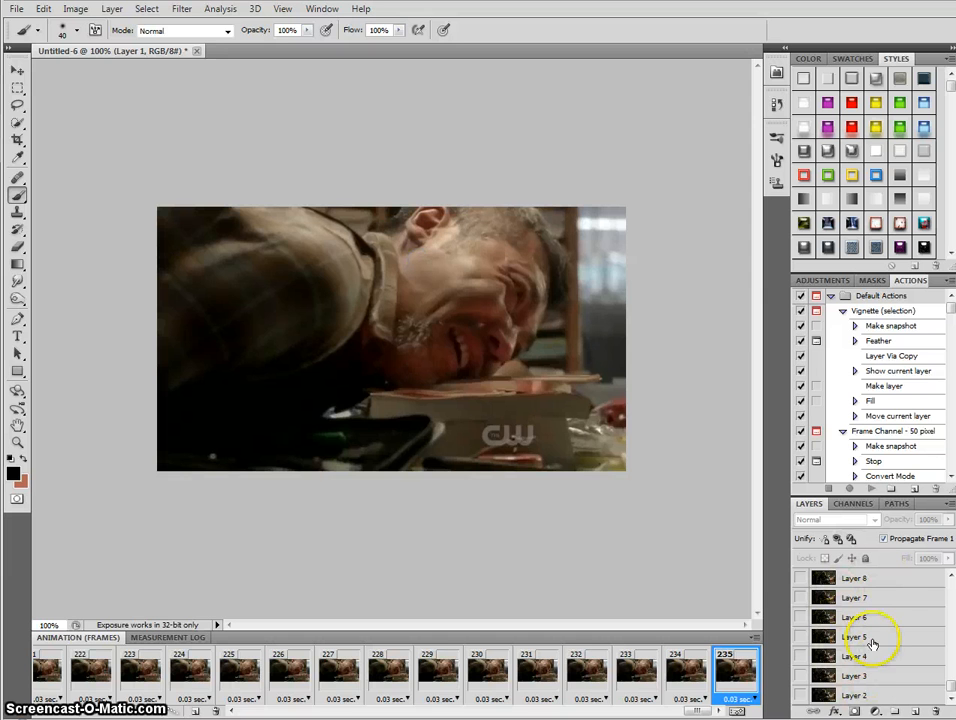
- Delete the unused layers below the first frame's layer, from Layer 24 down to Layer 1
drag(688, 711, 250, 711)
click(55, 672)
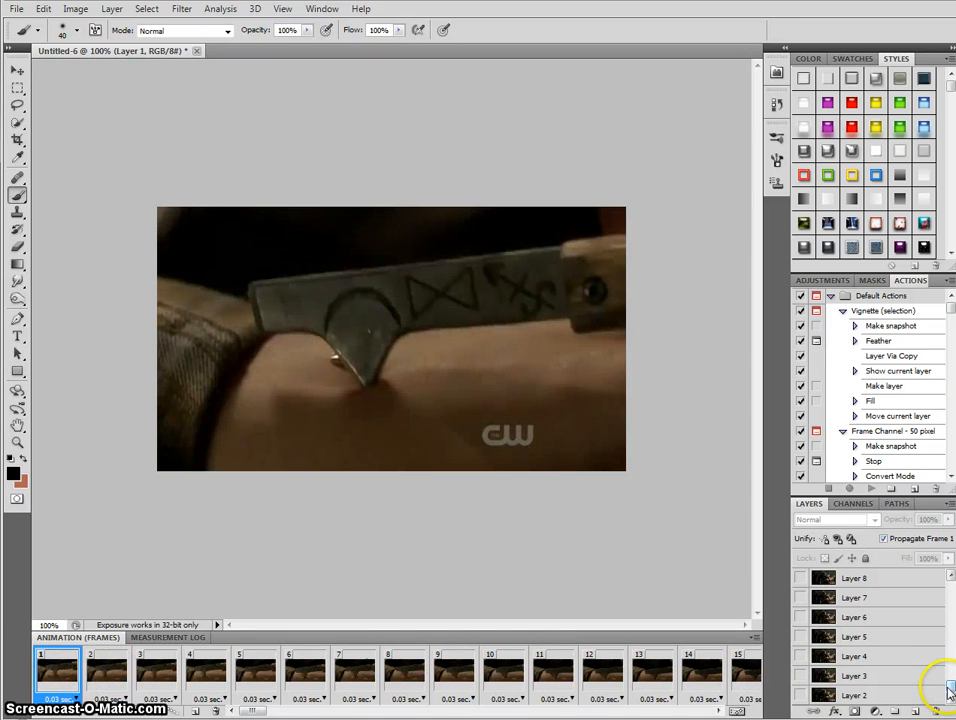
drag(949, 688, 947, 679)
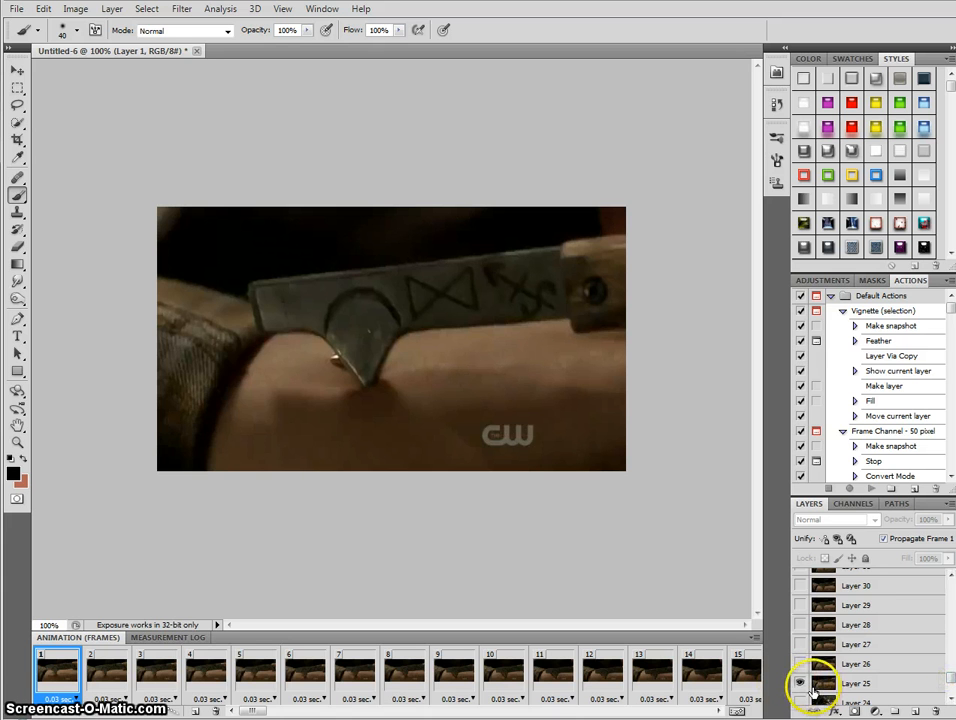
click(951, 697)
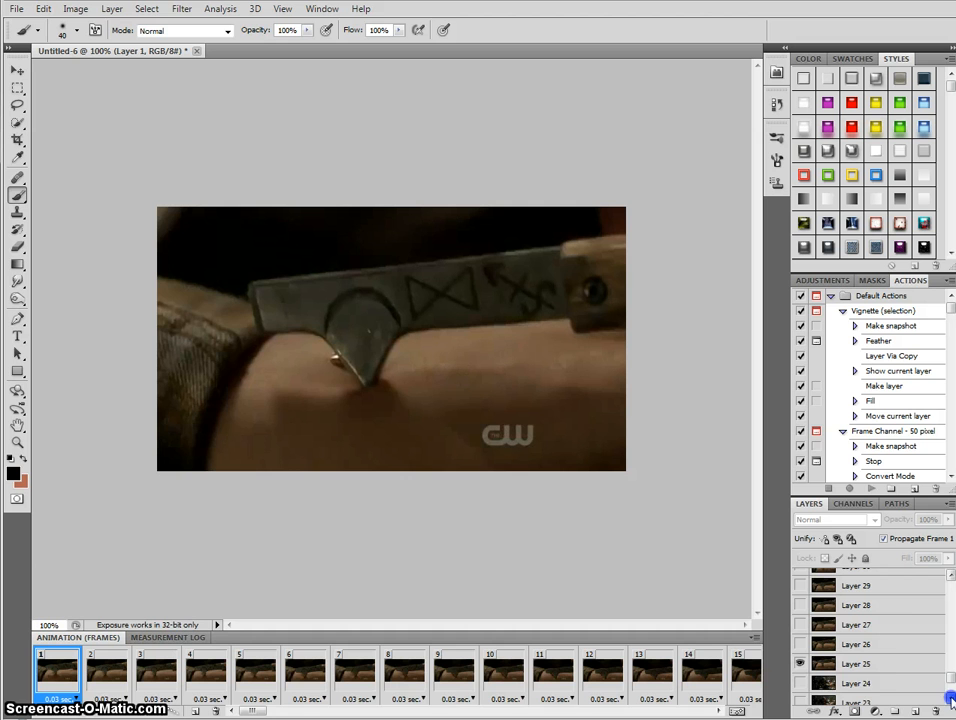
click(890, 686)
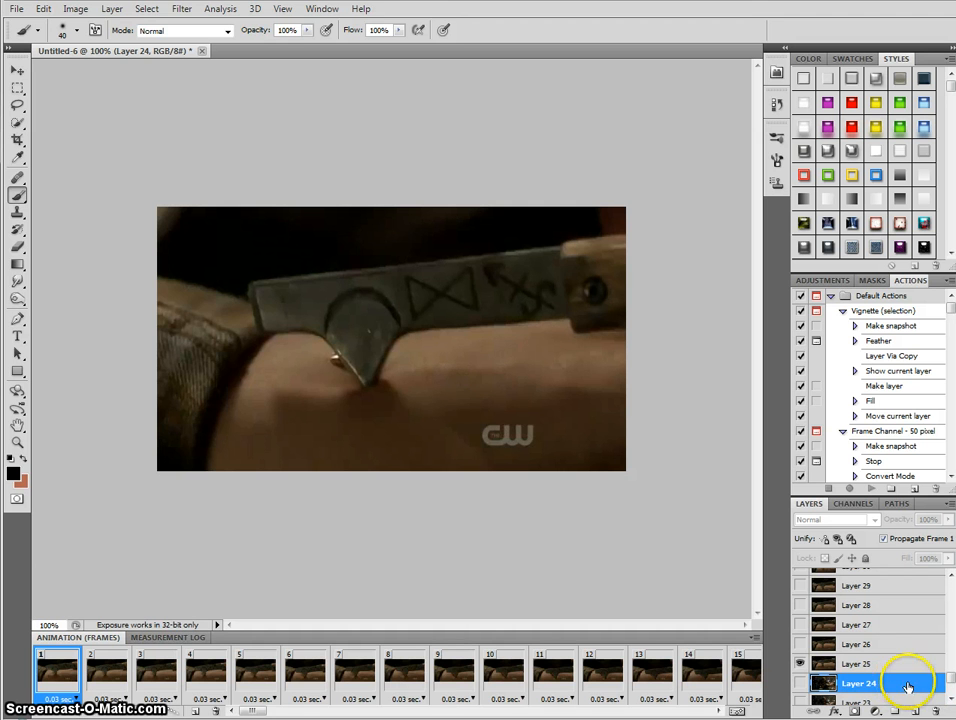
drag(952, 682, 952, 691)
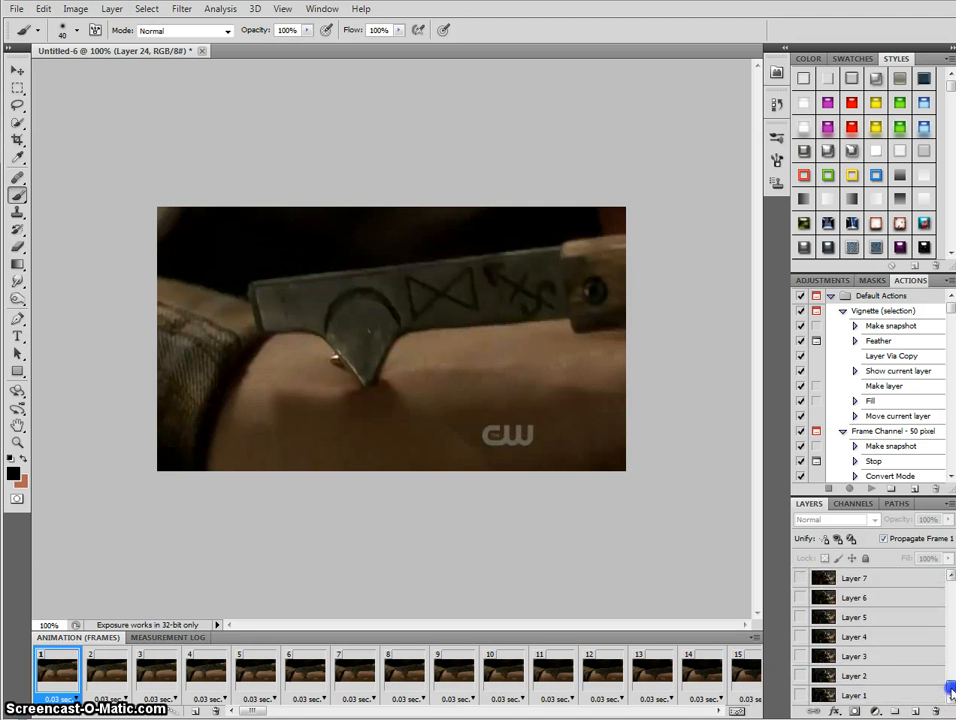
shift+click(907, 691)
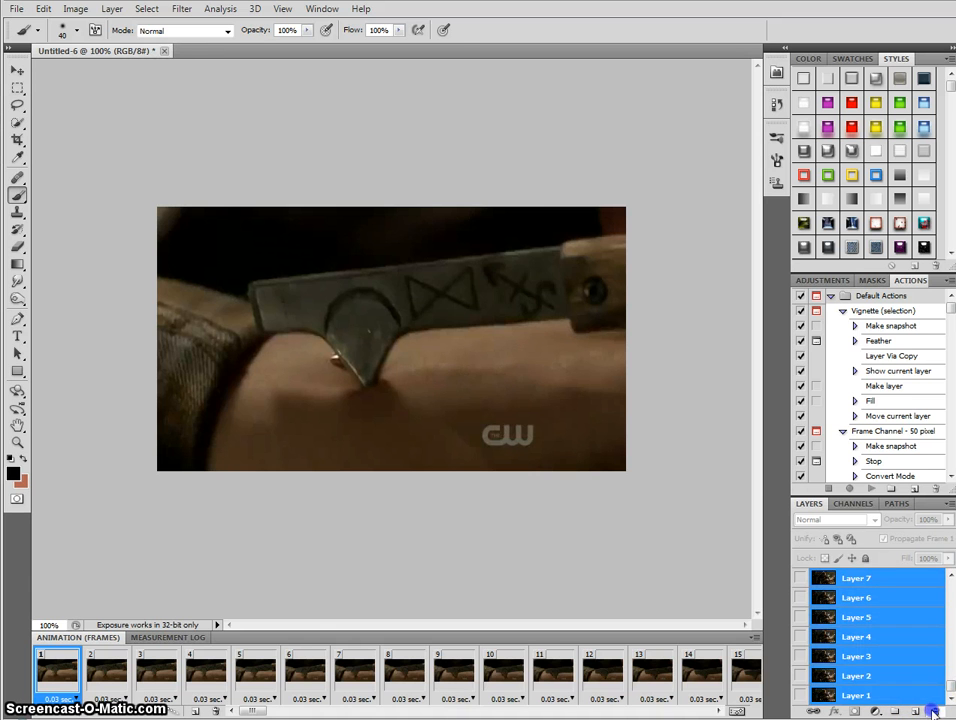
click(932, 711)
click(420, 261)
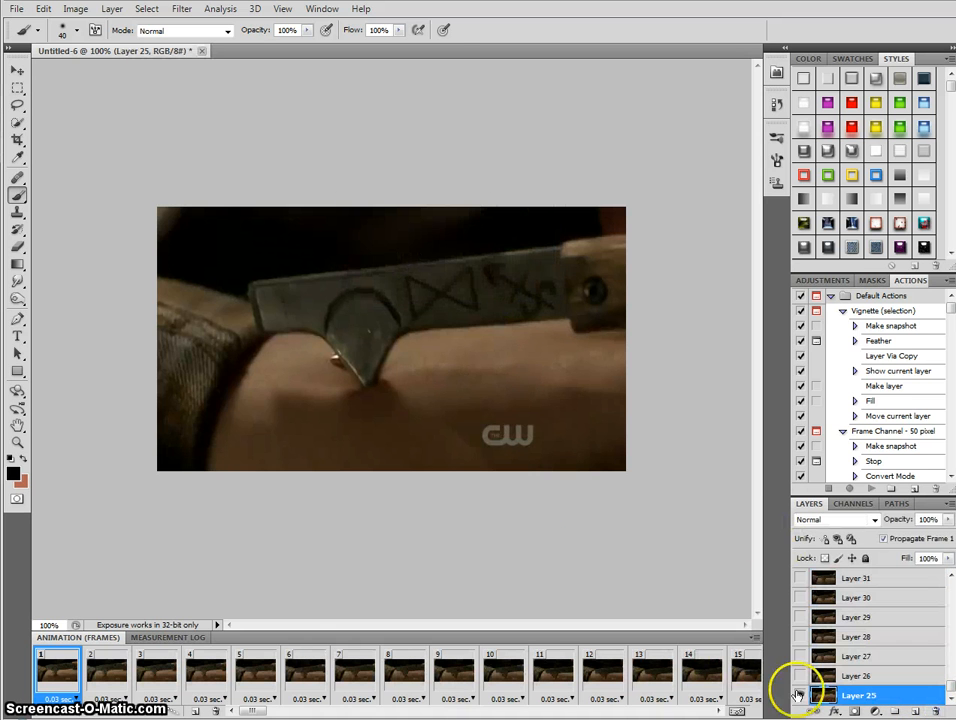
- Delete the unused layers above the last frame's layer, from Layer 260 up to Layer 286
drag(245, 711, 704, 711)
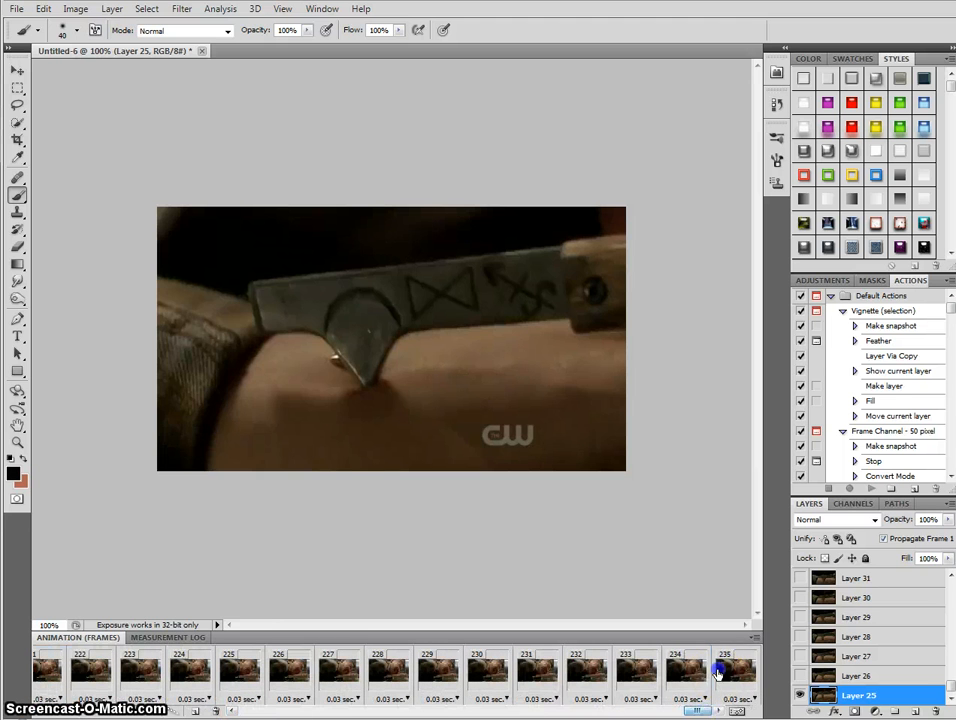
click(720, 672)
drag(951, 688, 951, 594)
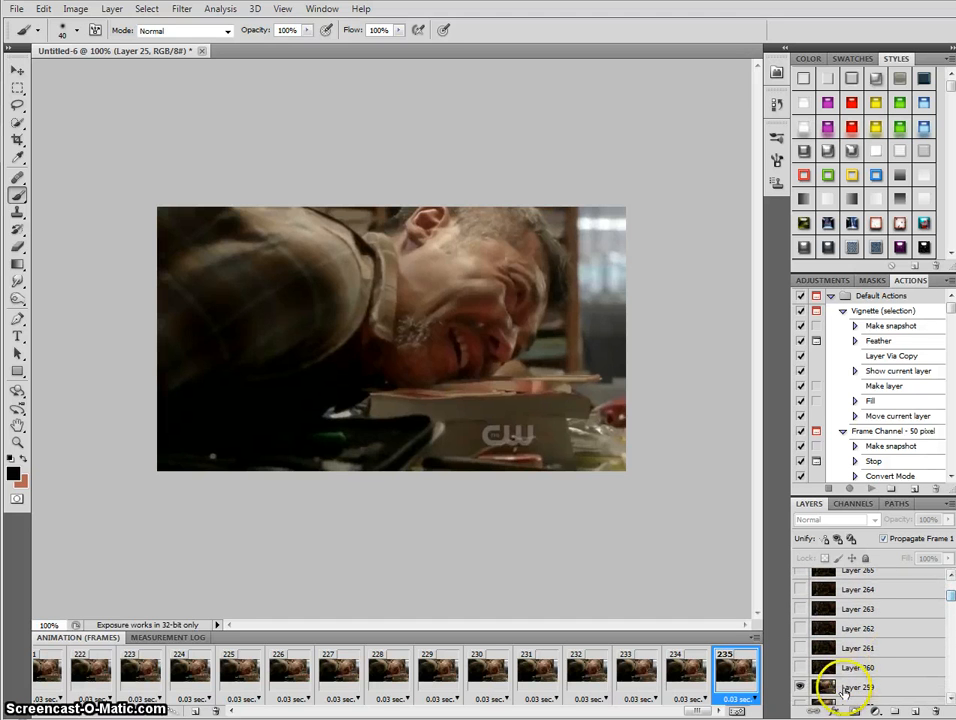
click(866, 667)
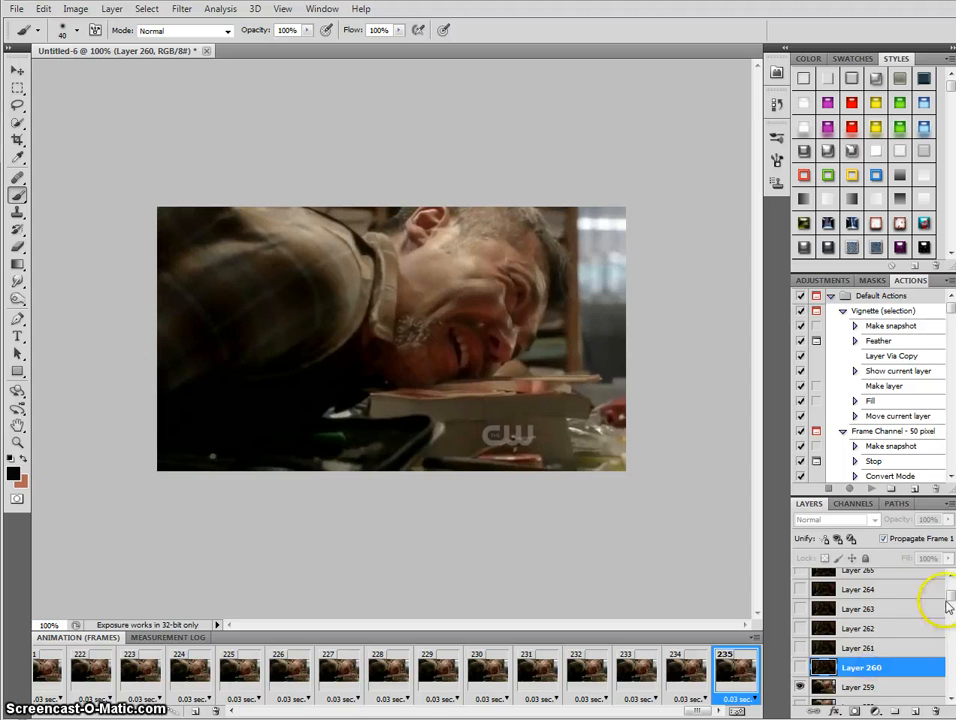
drag(951, 597, 951, 578)
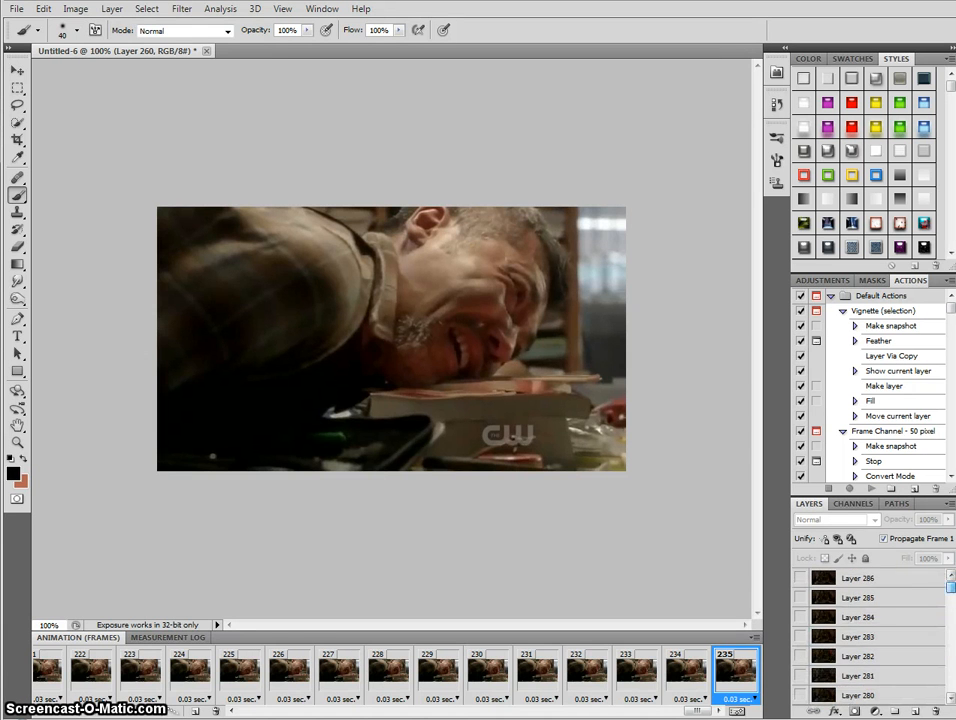
shift+click(917, 584)
click(932, 710)
click(397, 260)
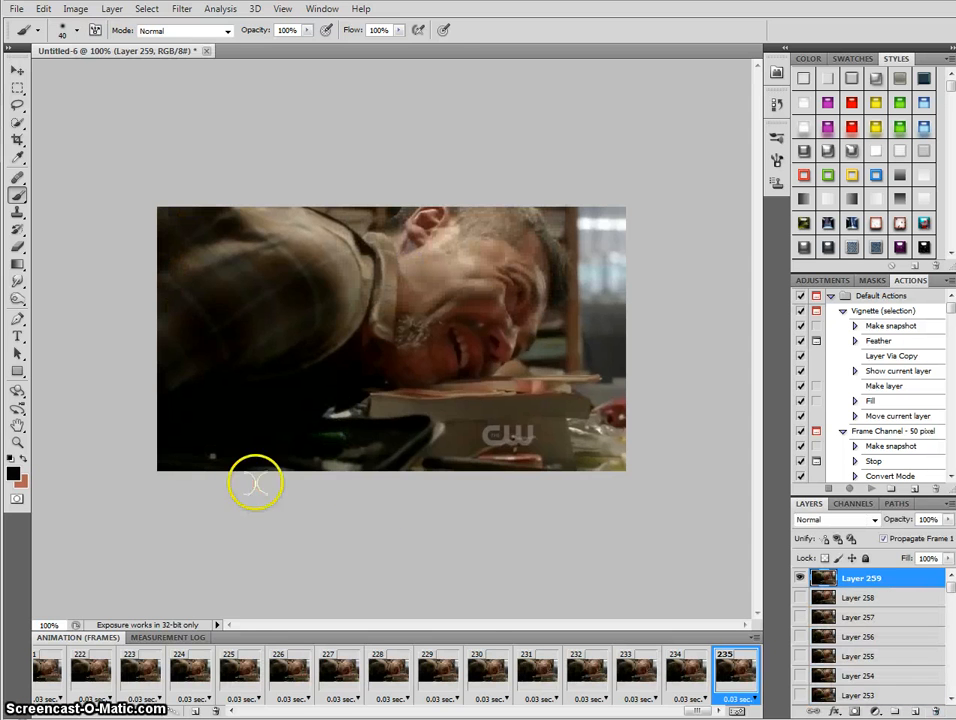
- With the first animation frame selected, set the image width to 300 pixels with proportions constrained
drag(692, 712, 241, 711)
click(64, 668)
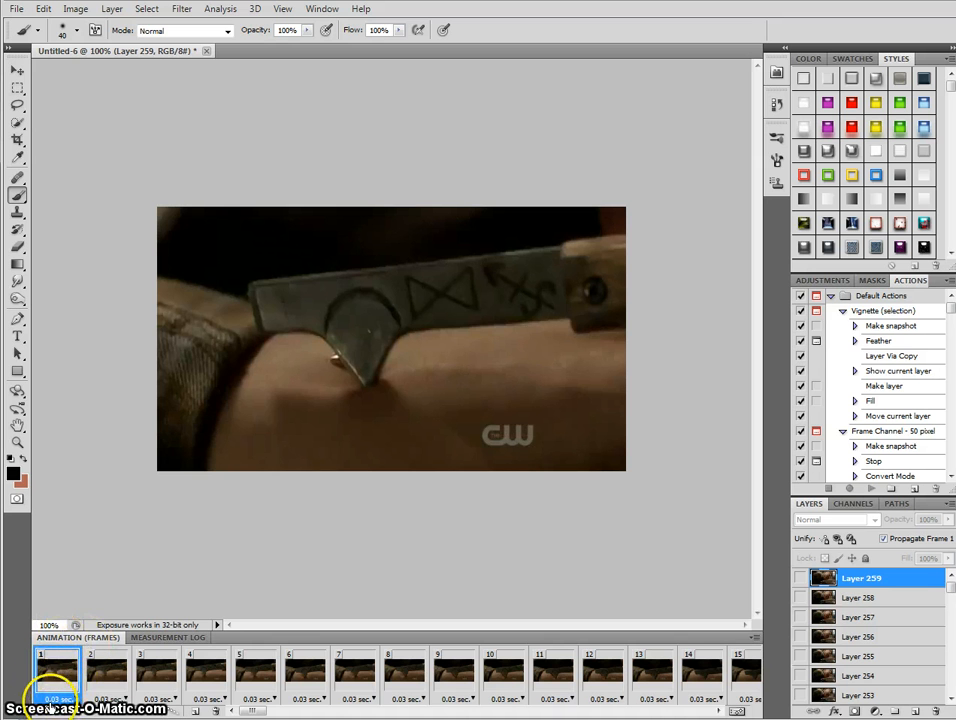
click(76, 9)
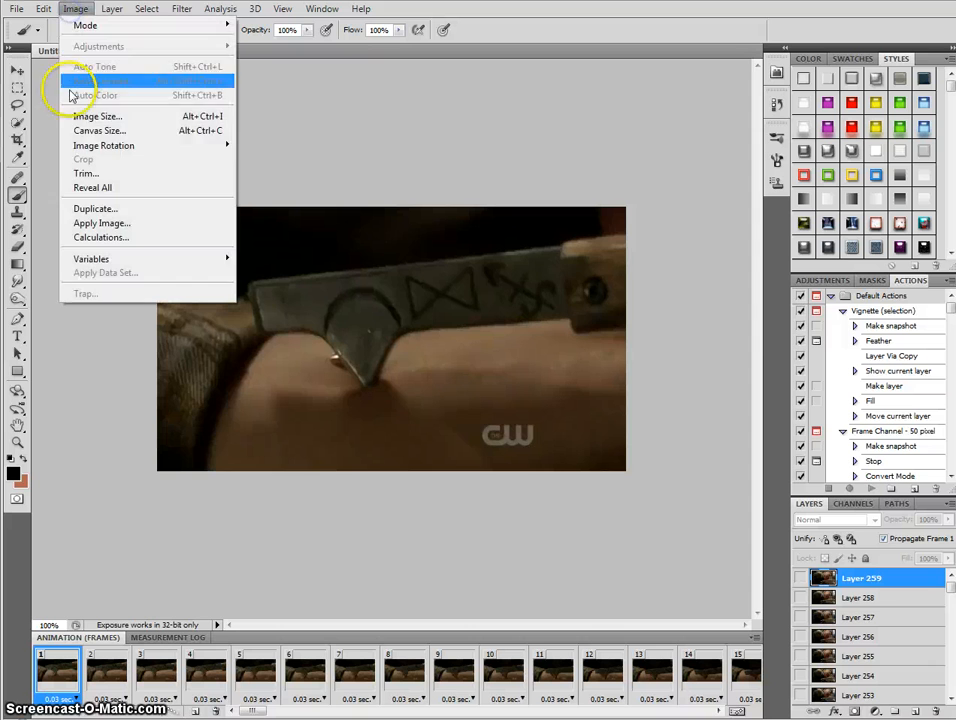
click(77, 116)
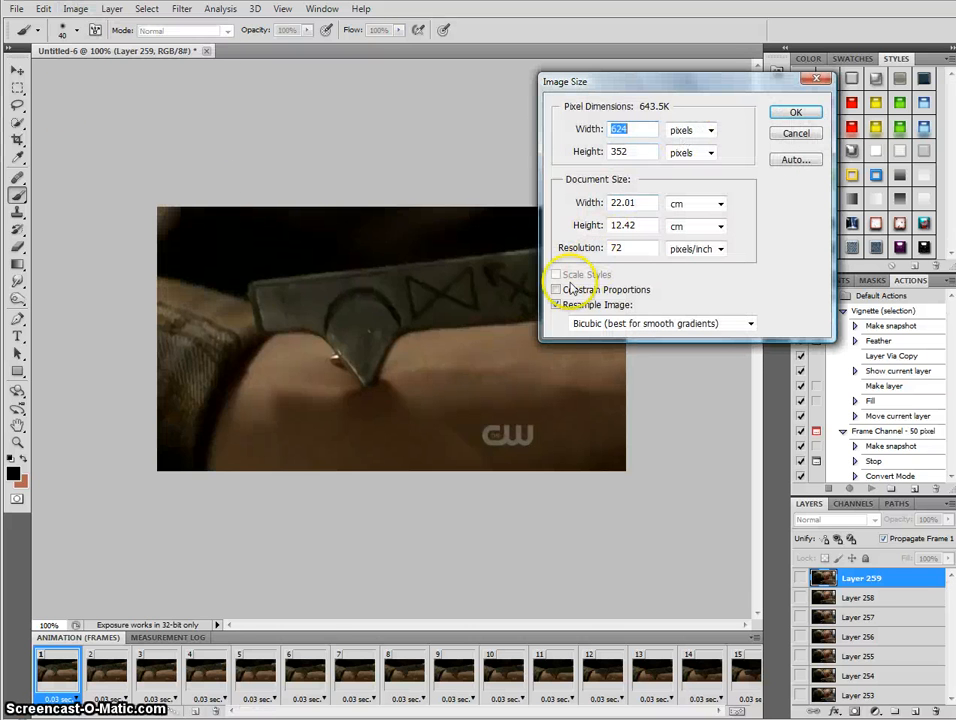
click(557, 290)
double_click(619, 130)
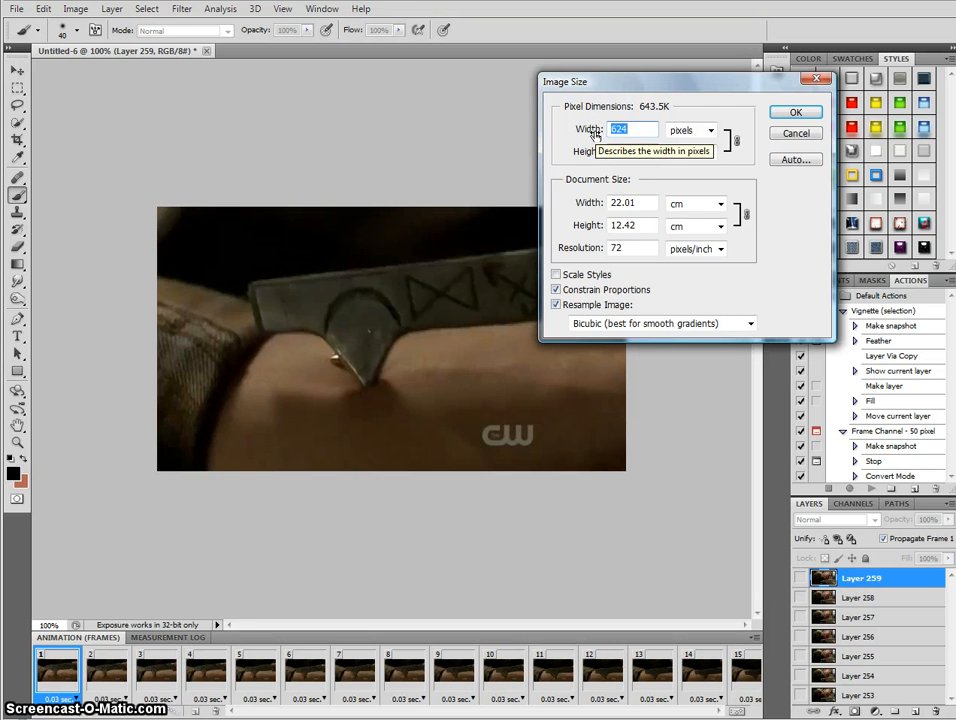
text(300)
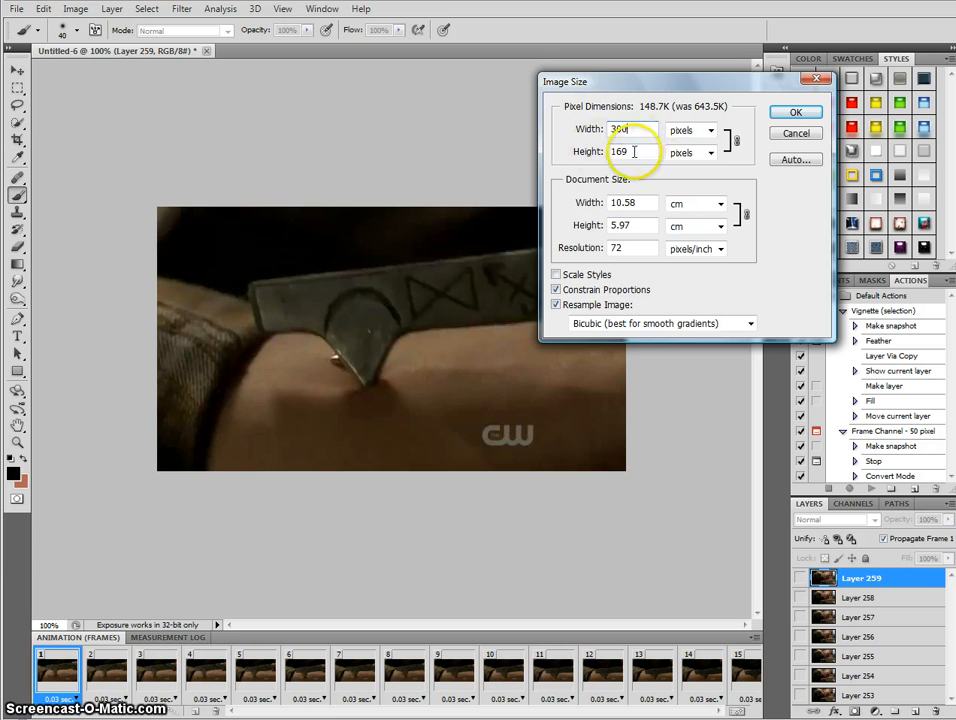
- Turn off proportion constraint, set the image height to 175 pixels, and apply the new size
click(557, 289)
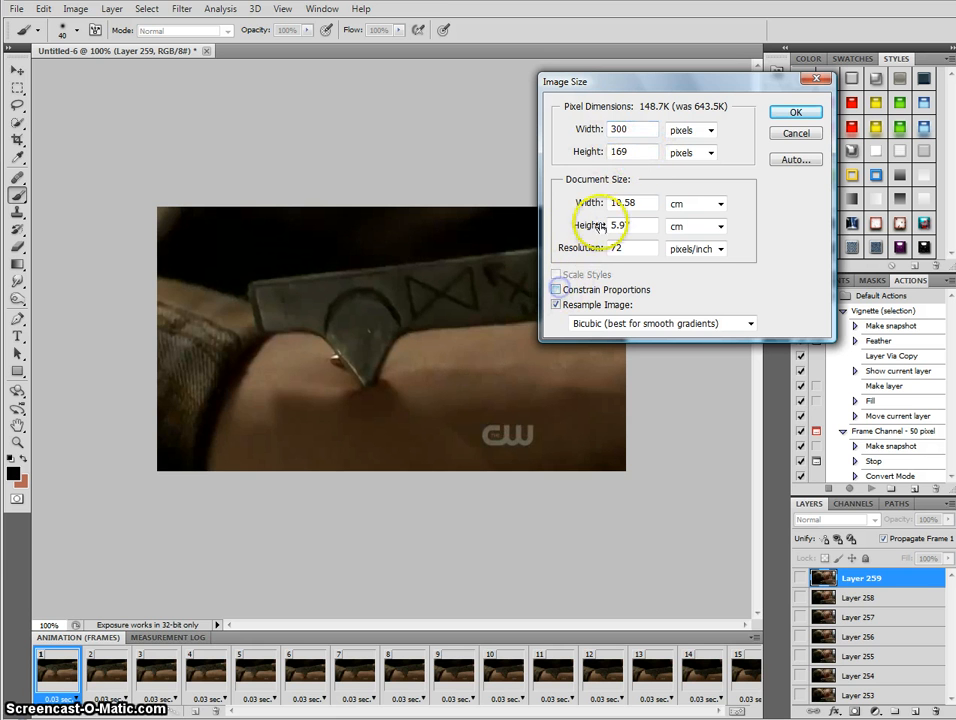
double_click(617, 151)
text(175)
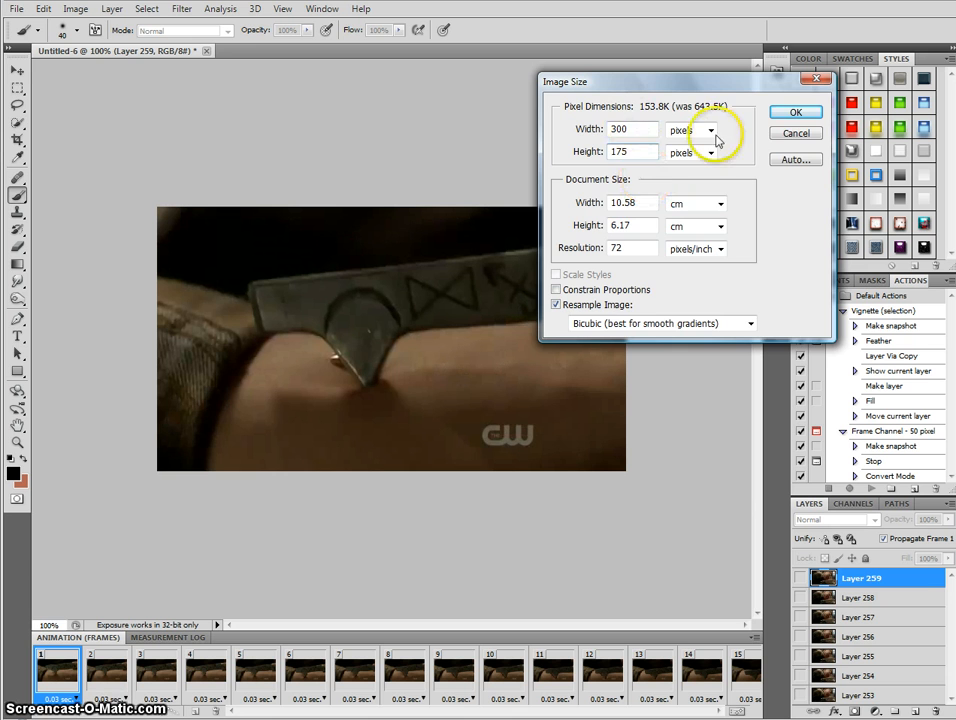
click(795, 113)
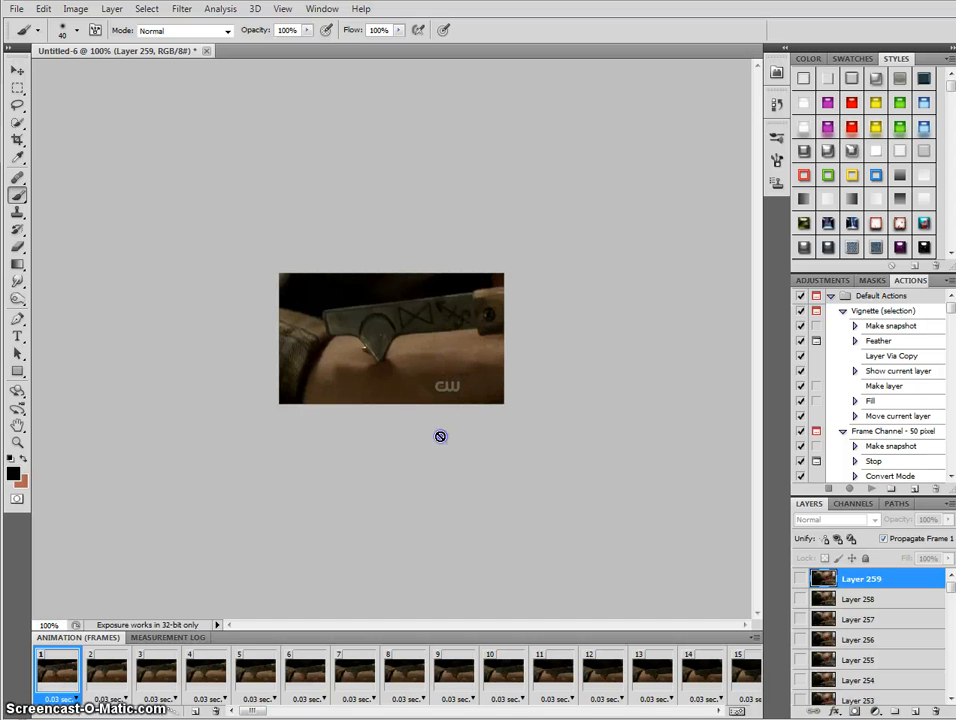
click(243, 300)
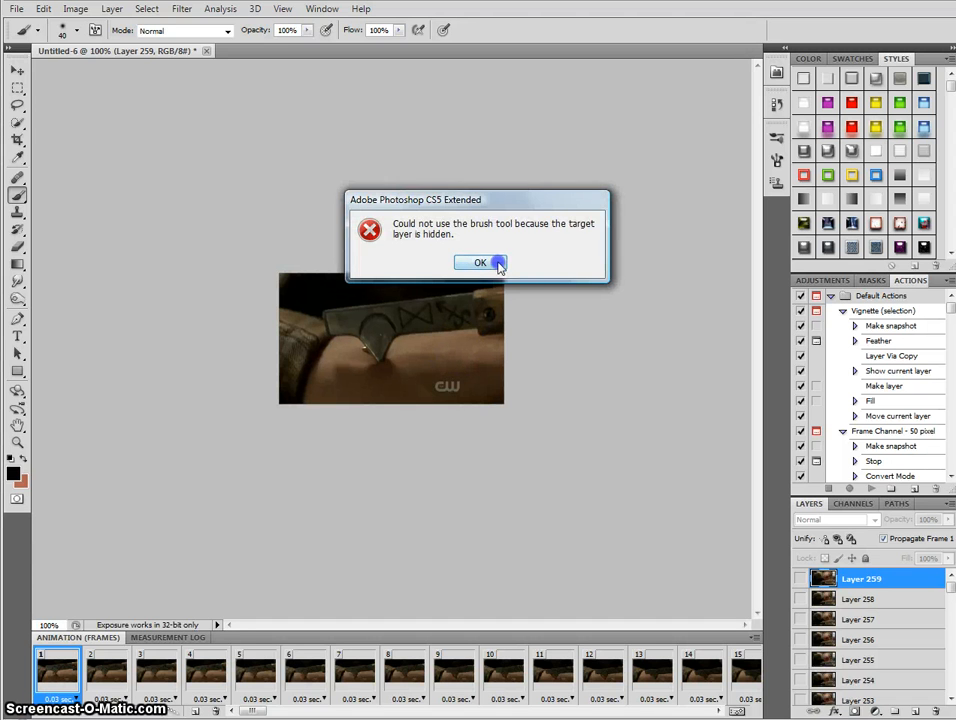
click(481, 263)
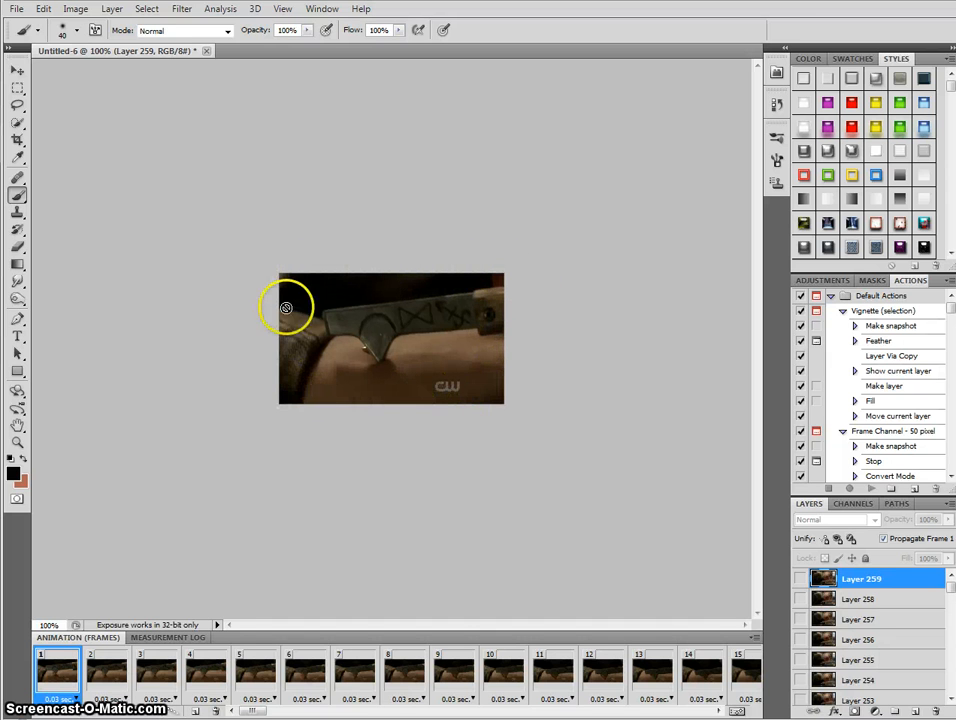
- With the first frame selected, add a new layer on top and fill it with the black foreground color at 100% opacity
click(62, 675)
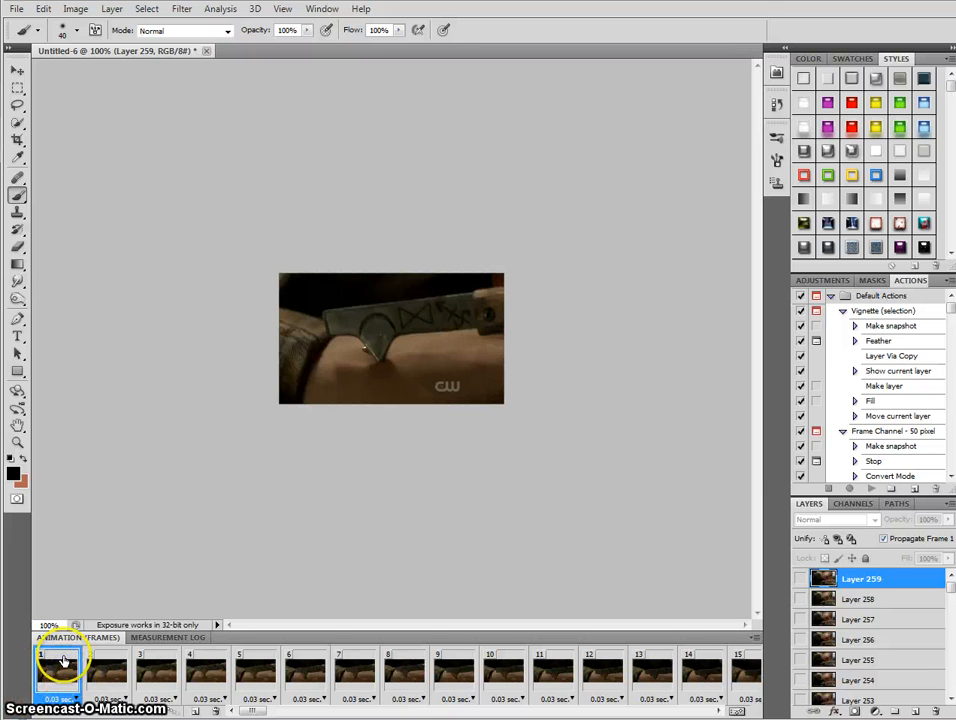
click(916, 713)
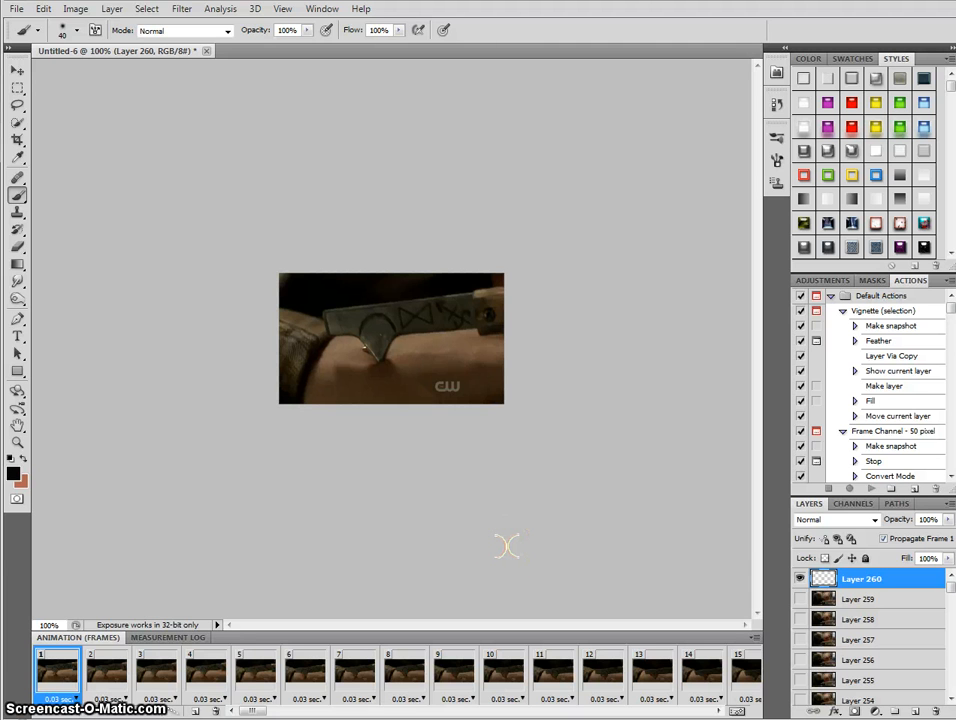
key(i)
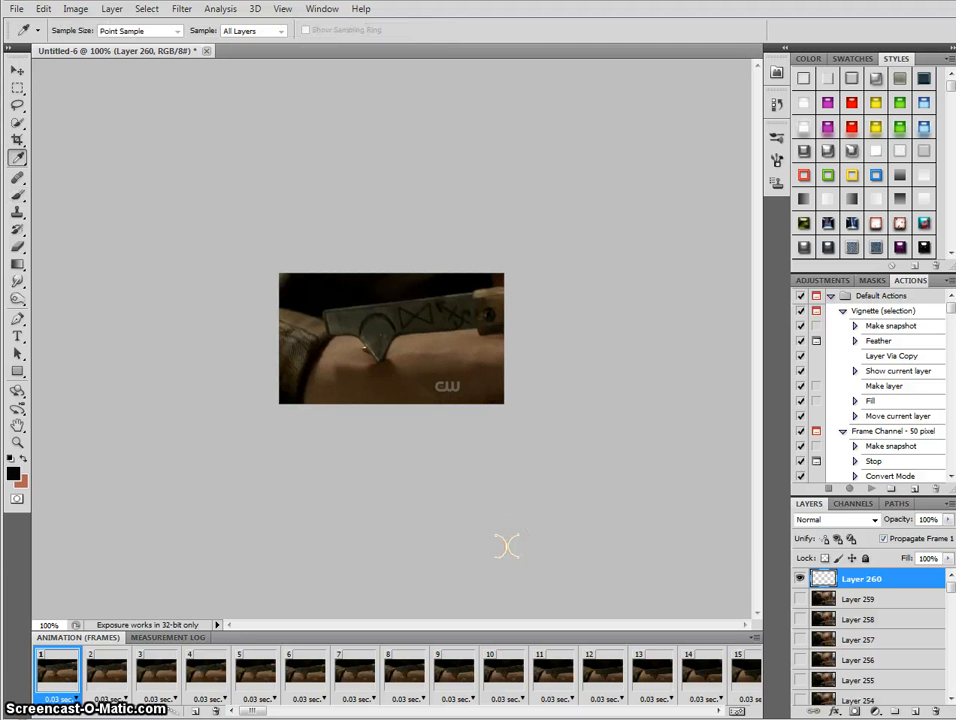
key(shift+F5)
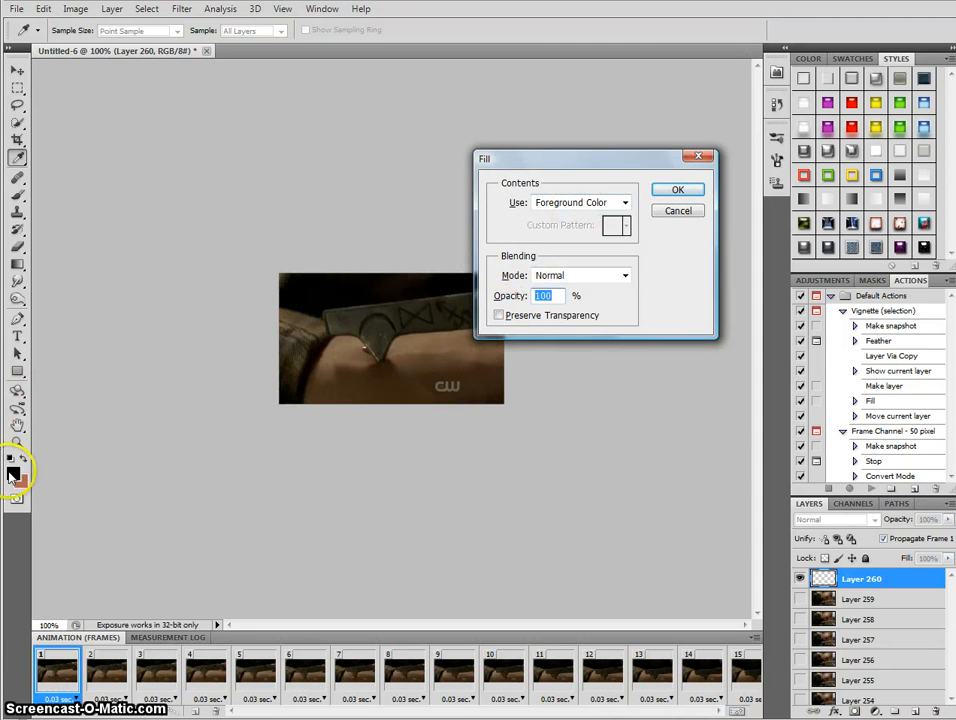
click(660, 192)
key(b)
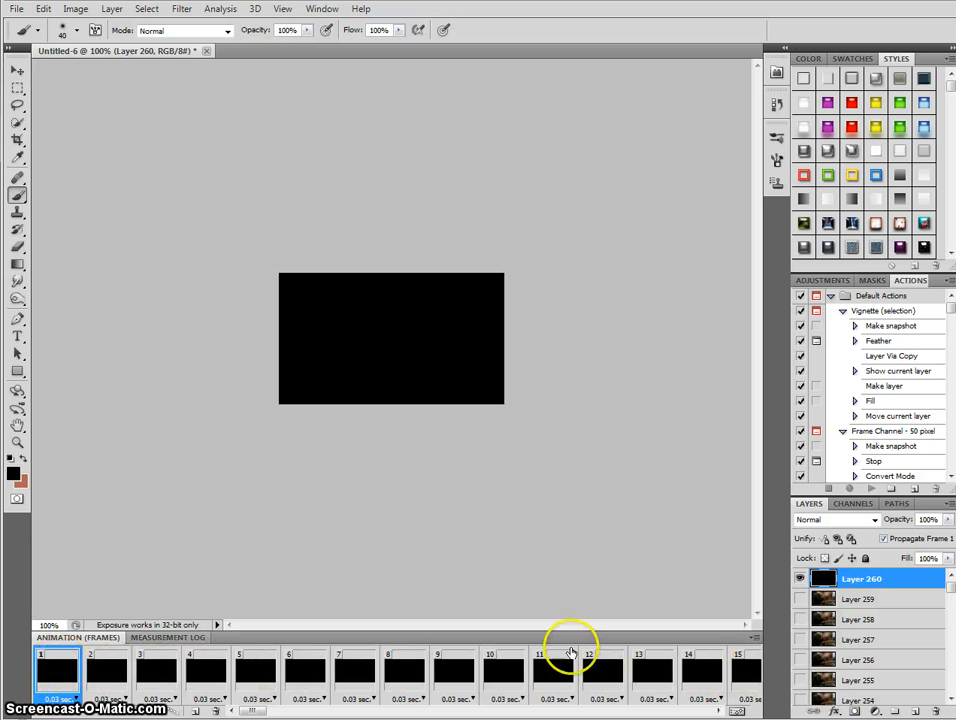
- Reduce the black layer's Fill to 0%
click(949, 558)
drag(950, 577, 949, 578)
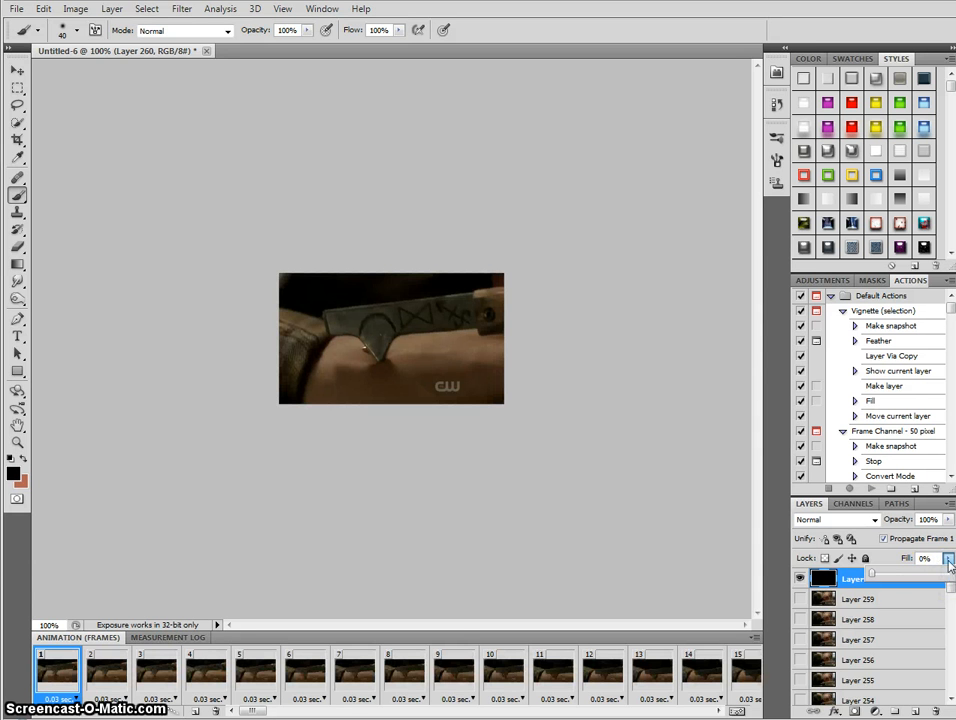
click(948, 560)
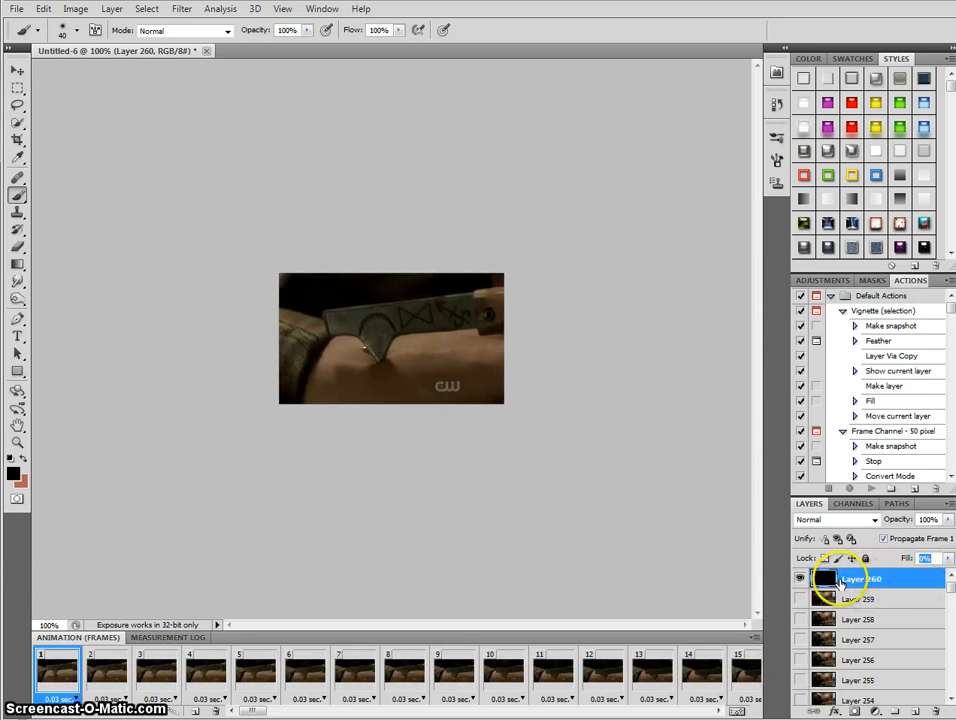
- Add a Stroke layer style to the black layer and set the stroke color to black (#000000)
click(835, 713)
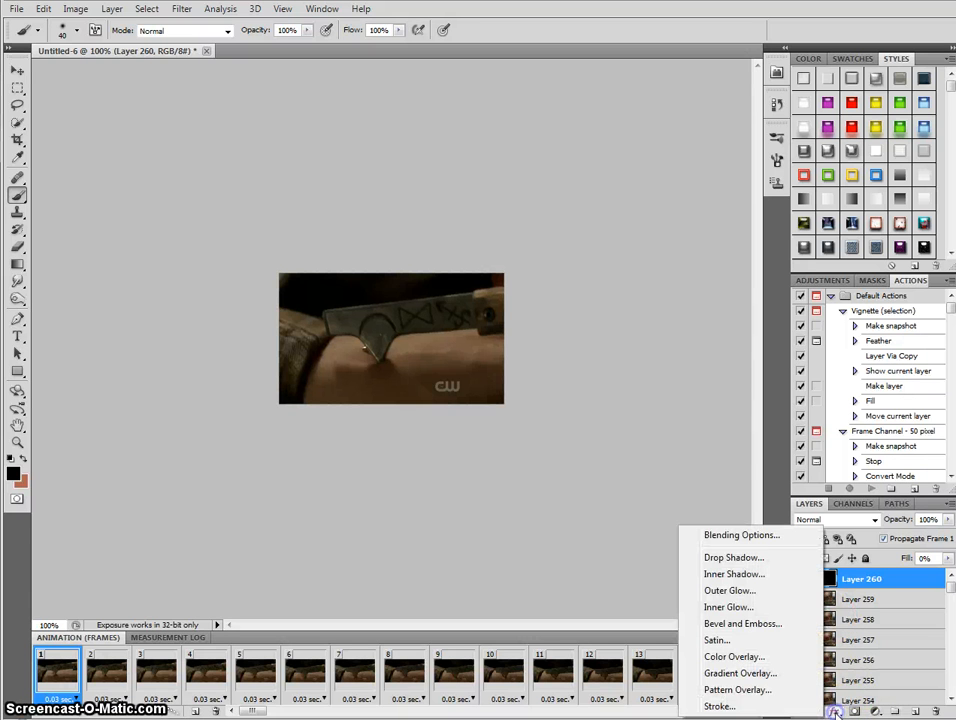
click(757, 708)
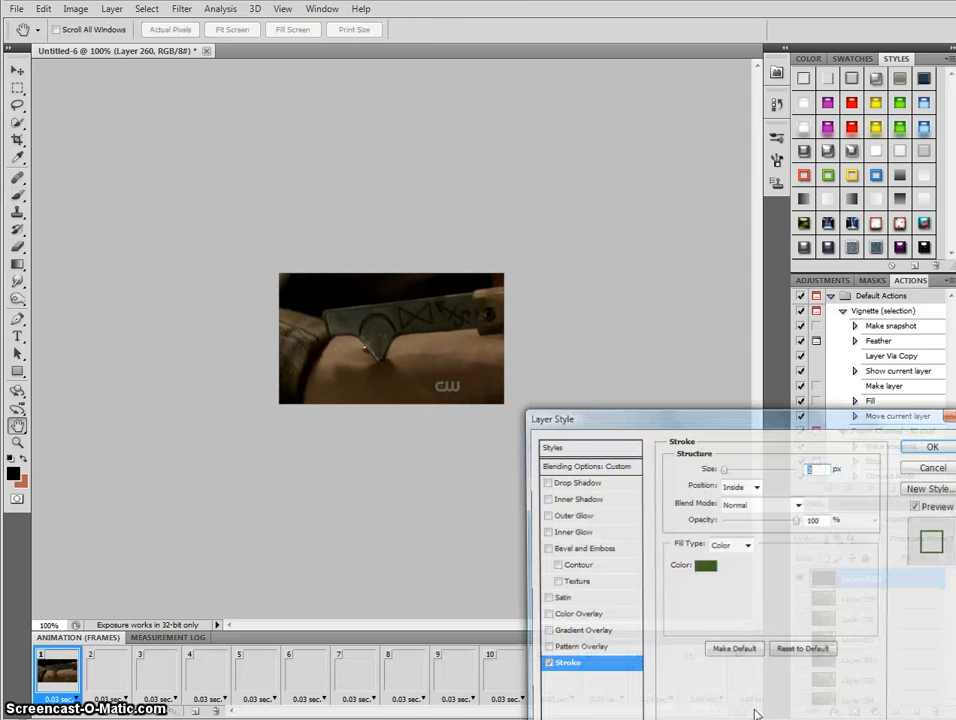
click(704, 568)
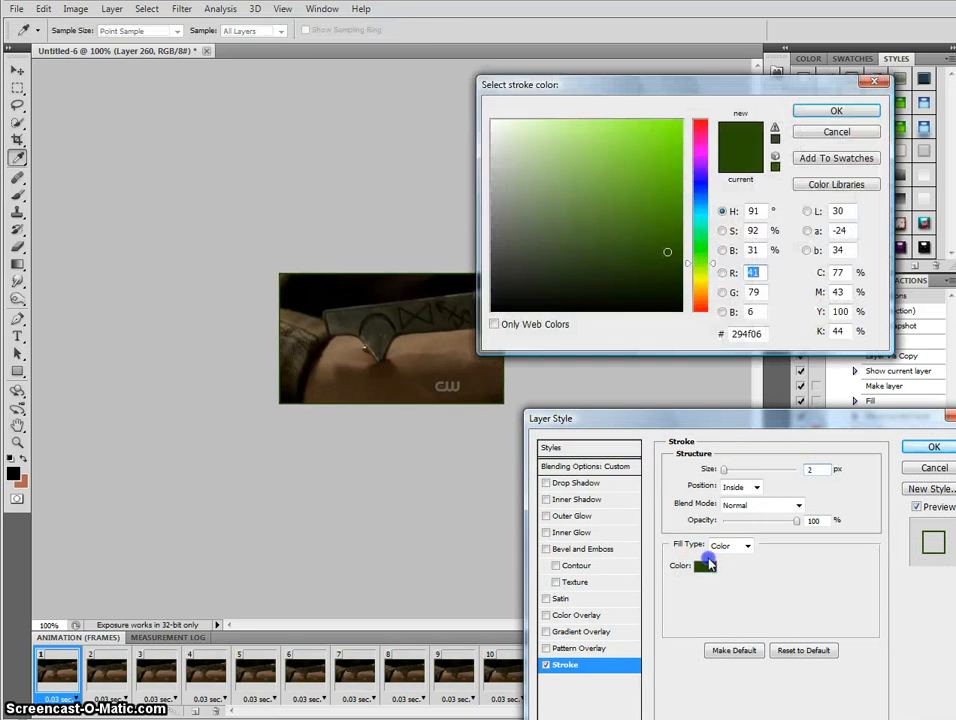
drag(670, 251, 713, 335)
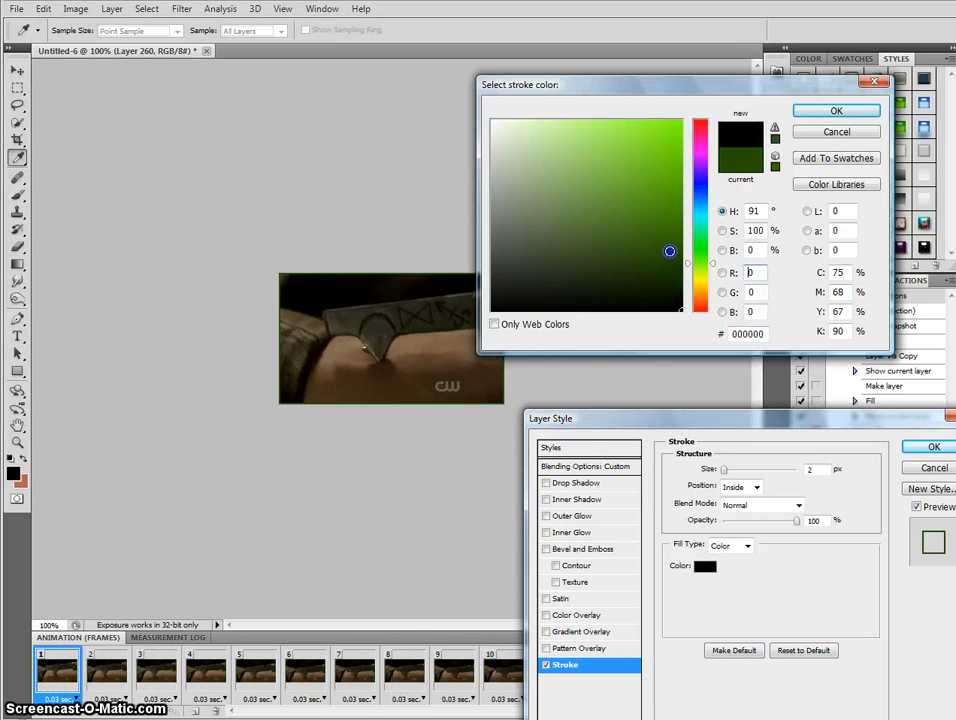
click(853, 118)
- Set the border stroke's size to 2 px and apply the layer style
double_click(817, 469)
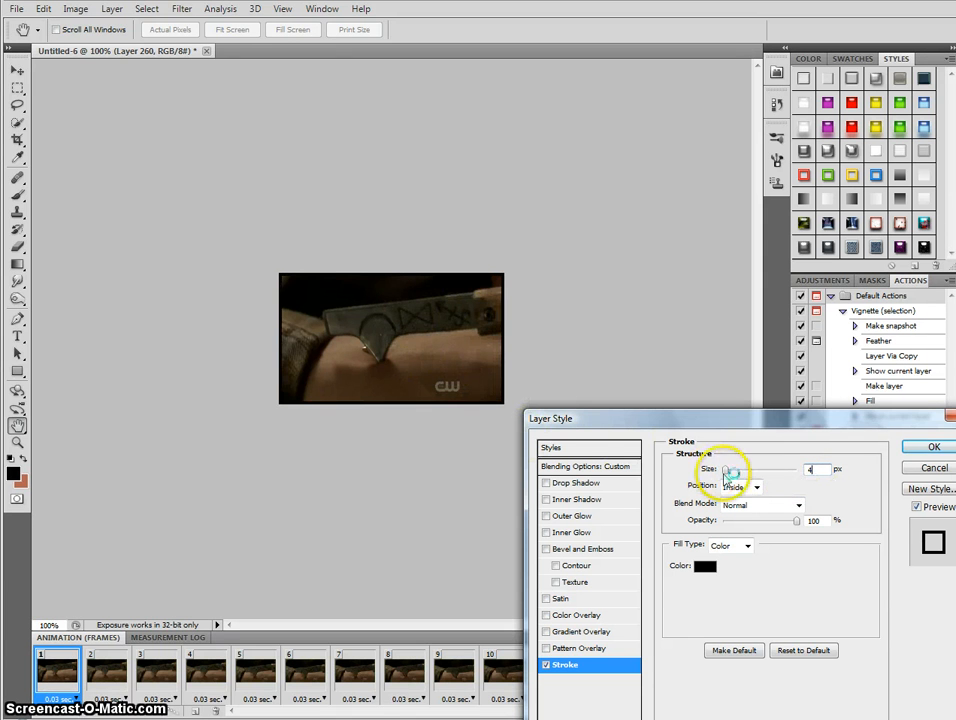
mouse_move(725, 471)
mouse_down()
mouse_move(742, 473)
mouse_move(724, 476)
mouse_up()
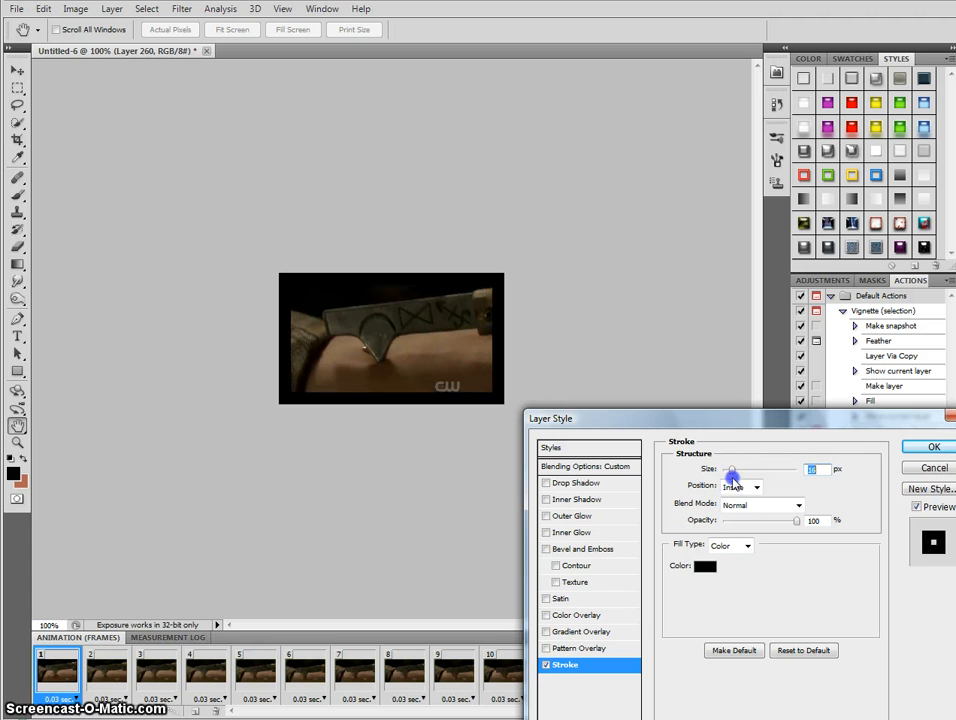
click(830, 471)
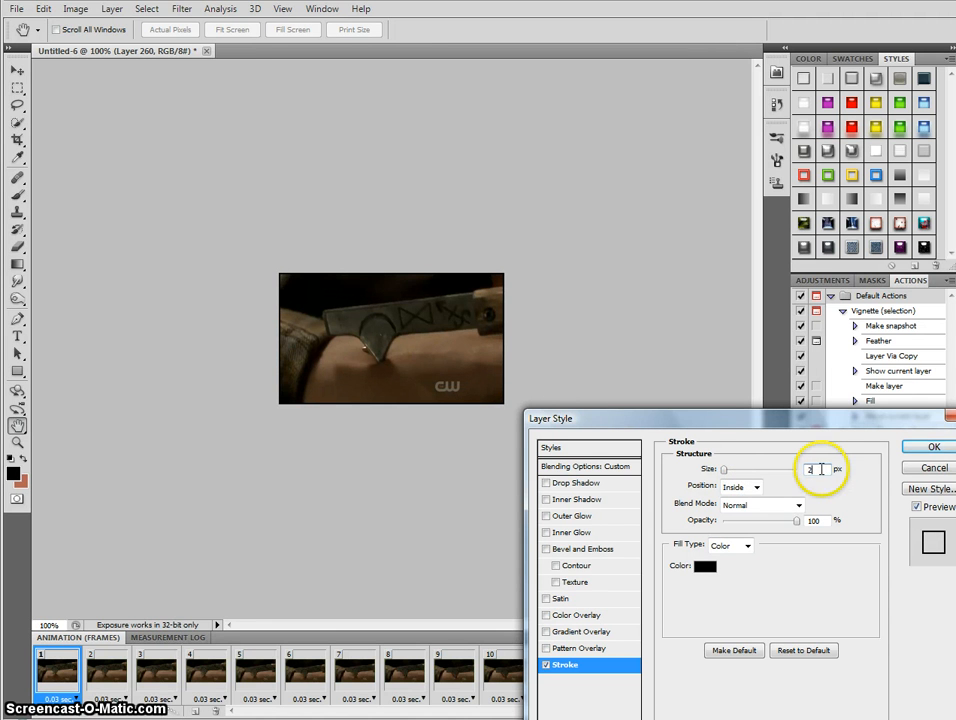
click(929, 452)
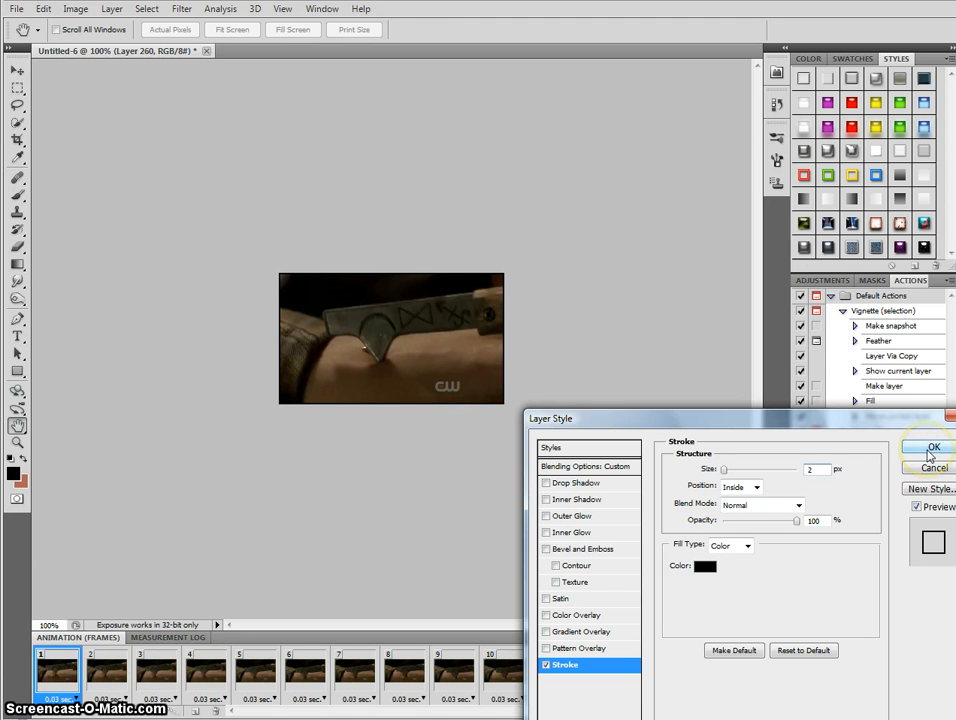
click(925, 449)
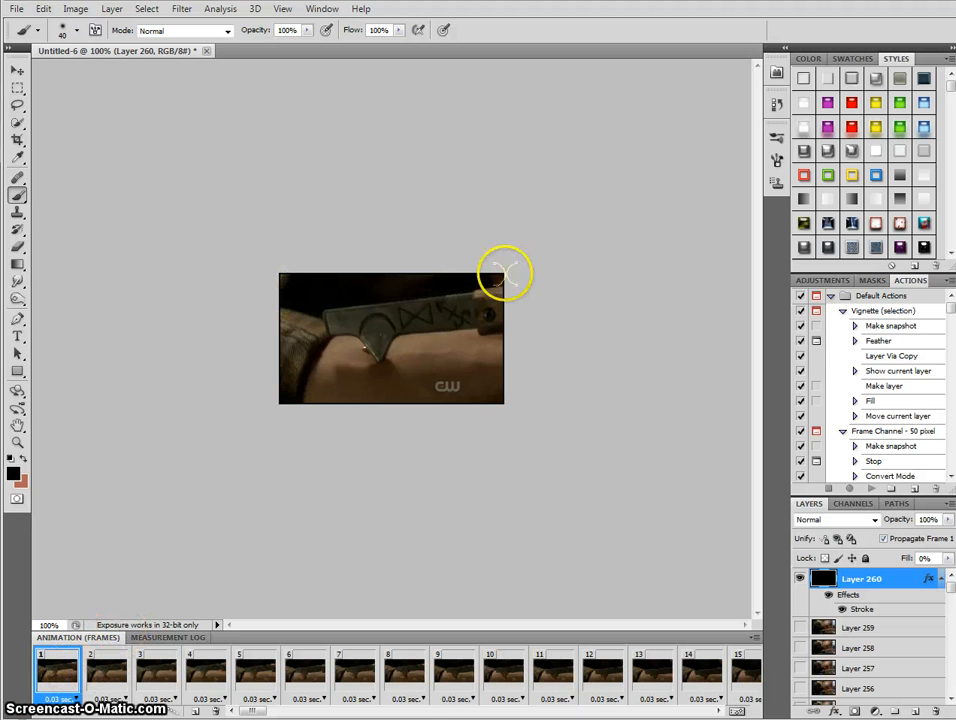
- Check whether the border appears on animation frames 2, 3 and 4
click(97, 669)
click(147, 668)
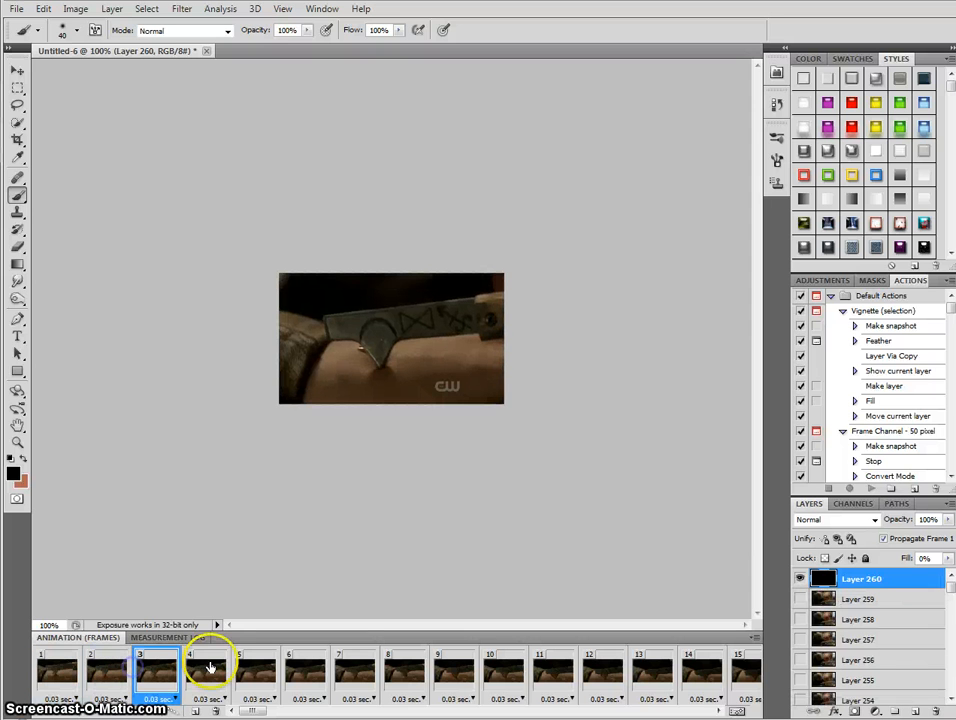
click(212, 662)
- With the first frame selected, unify the border layer's style and match it across all other frames
click(68, 678)
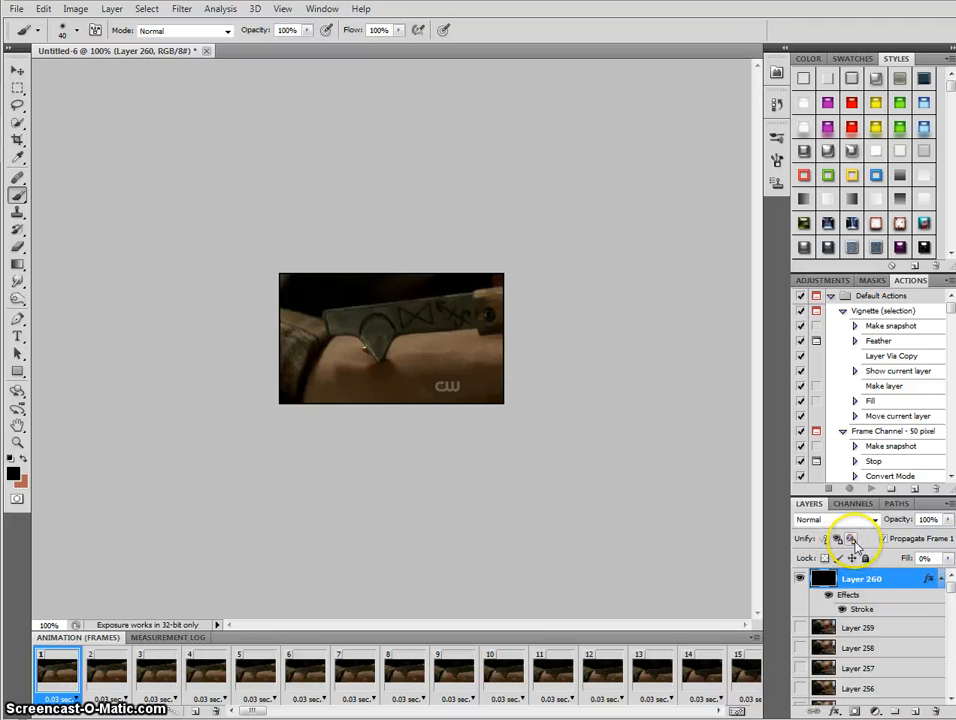
click(850, 541)
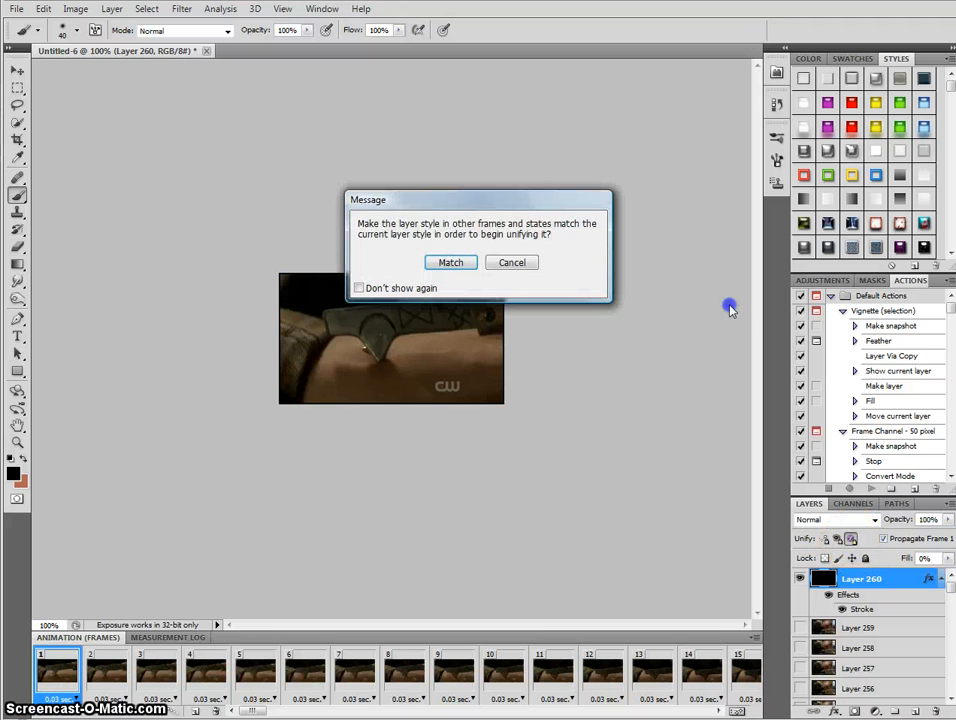
click(451, 263)
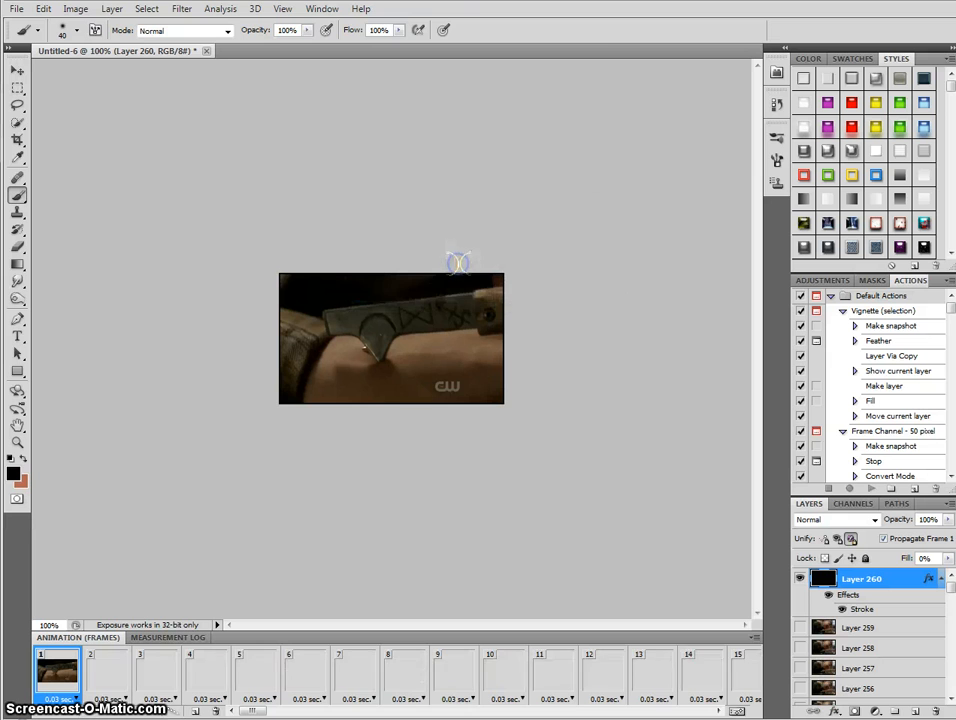
- Check the border on several frames between 2 and 12, and return to the first frame
click(88, 682)
click(202, 680)
click(303, 680)
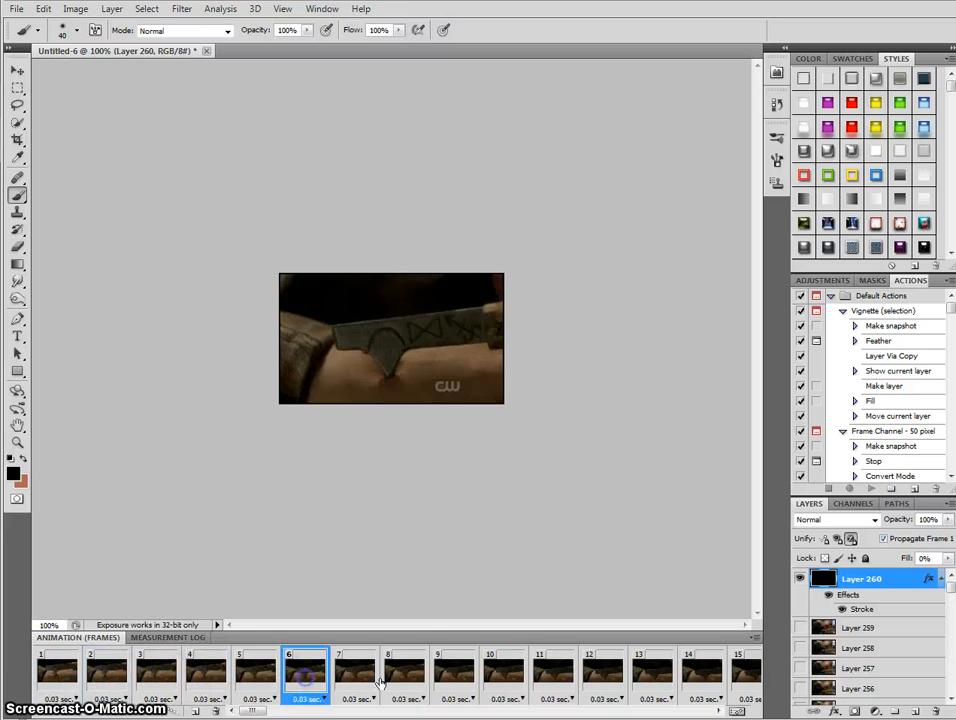
click(404, 680)
click(492, 680)
click(588, 680)
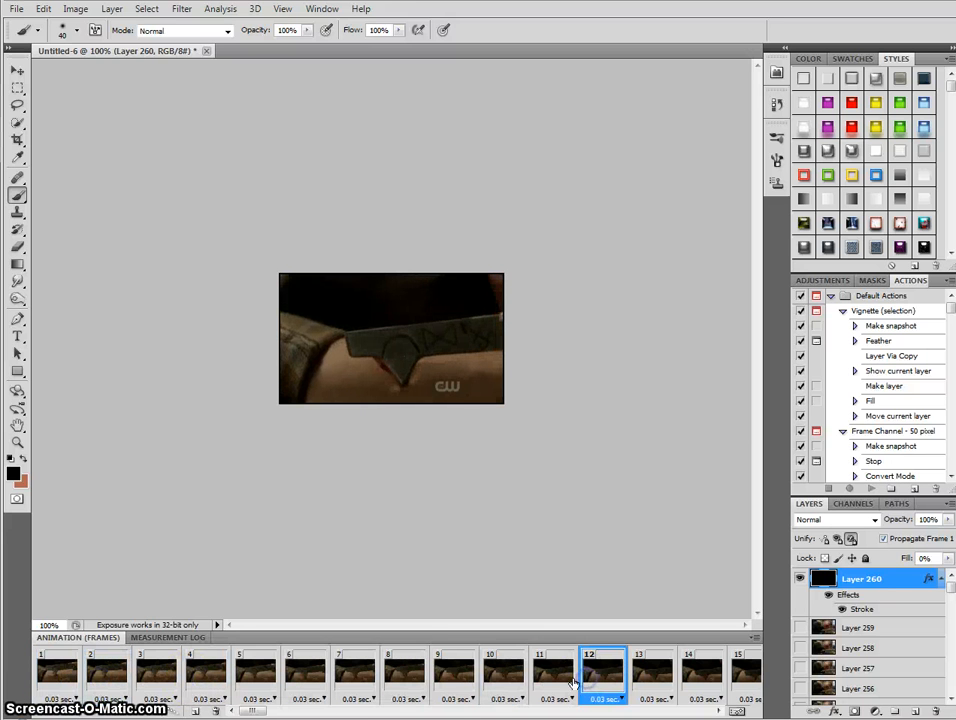
click(68, 680)
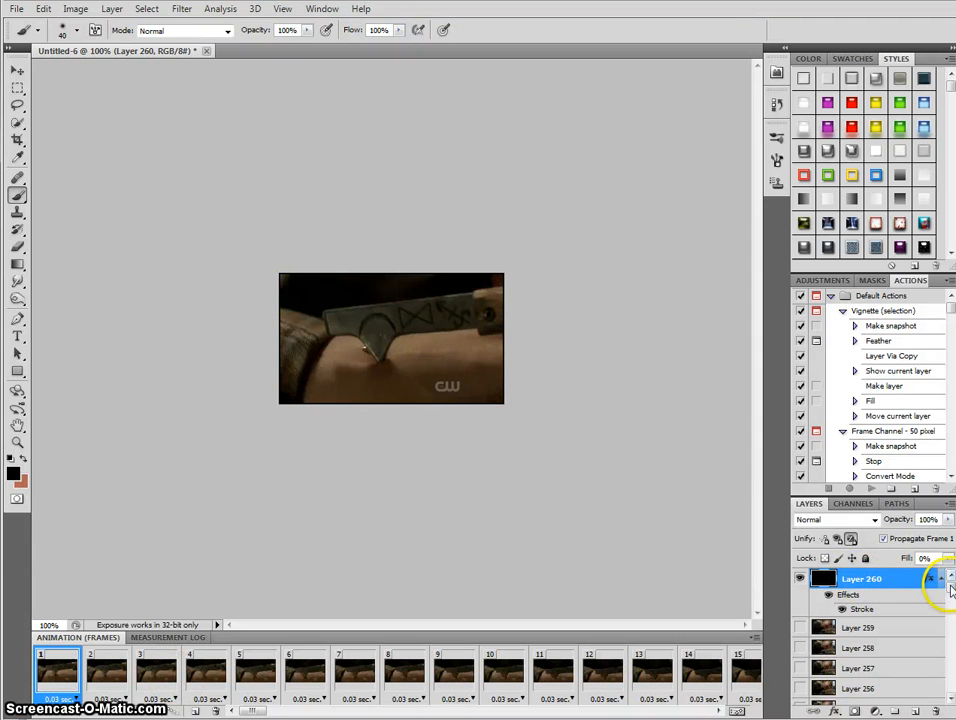
drag(951, 589, 942, 712)
click(917, 702)
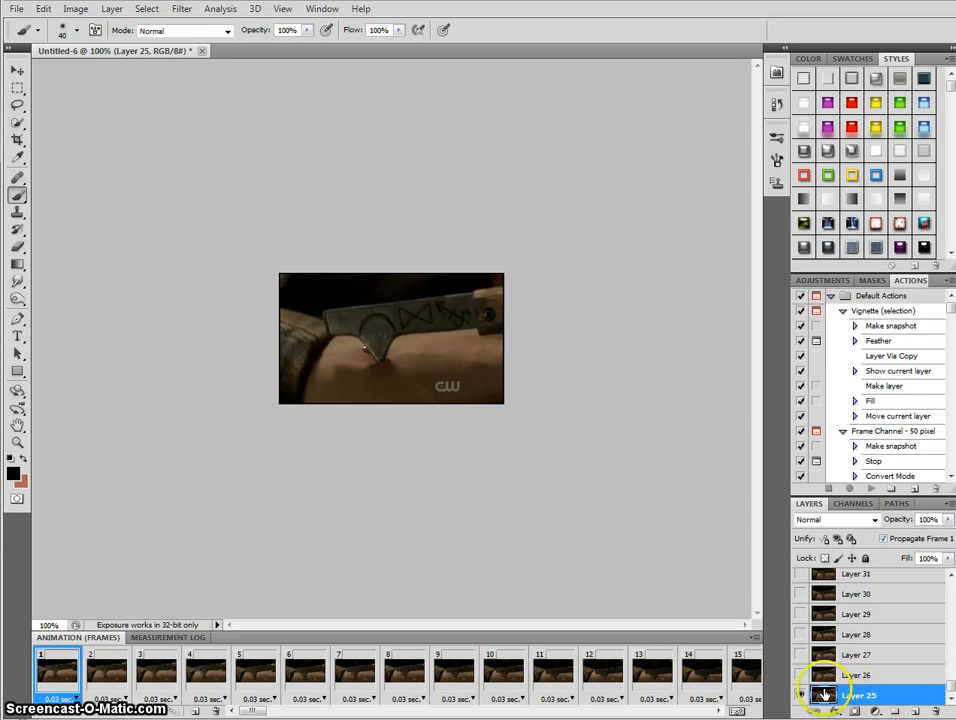
drag(945, 688, 948, 585)
click(897, 587)
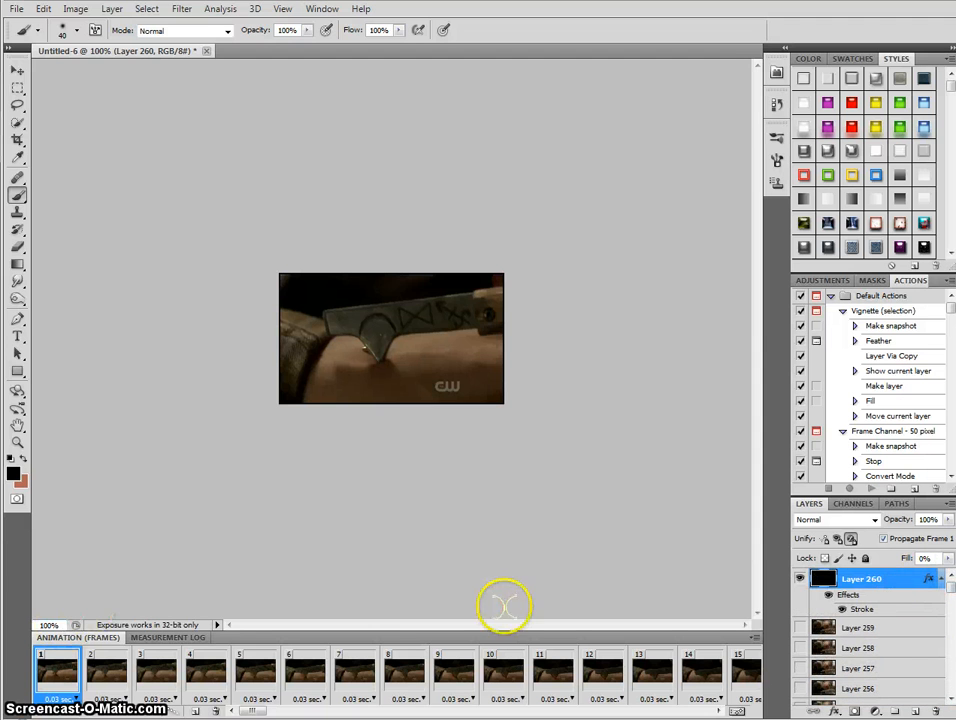
- Set up the Type tool with the JaneAusten font at 18 pt
click(17, 336)
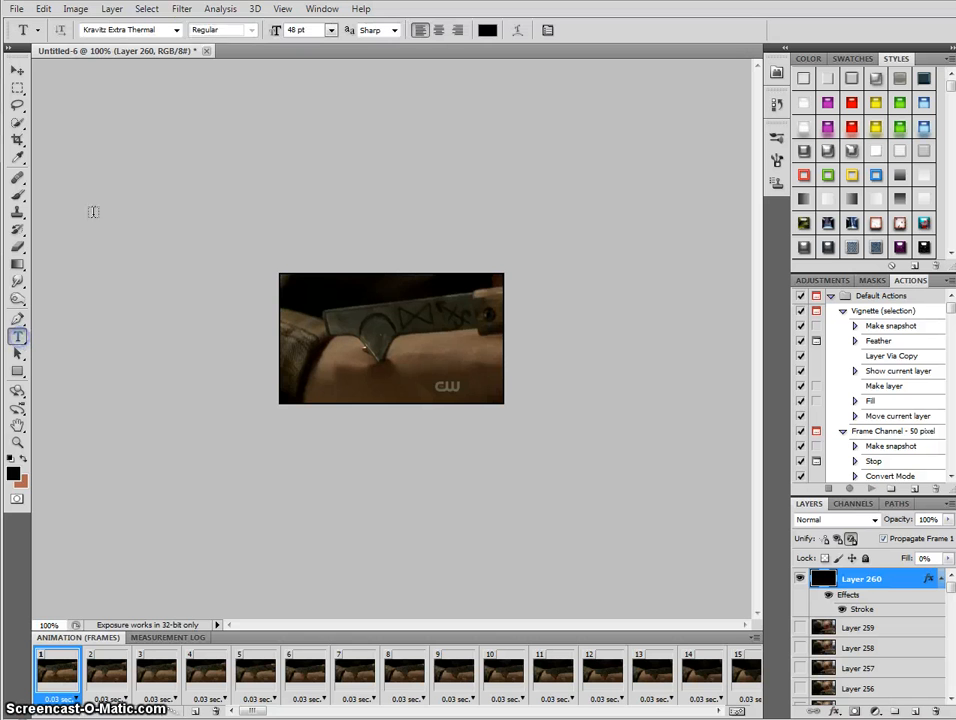
click(176, 29)
scroll(180, 238, up, 6)
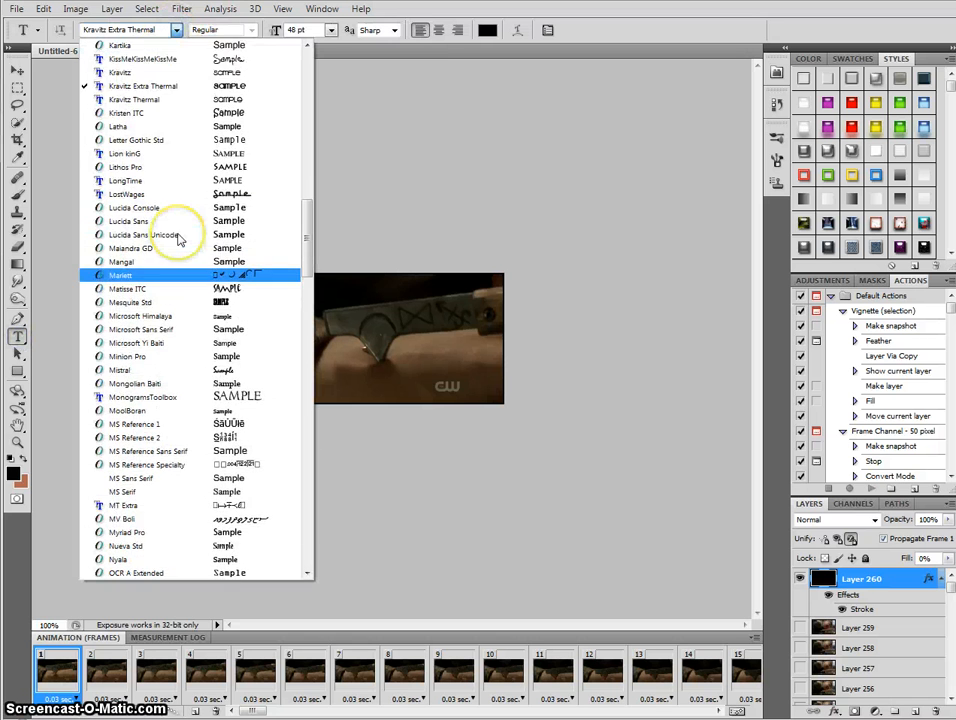
scroll(180, 238, up, 2)
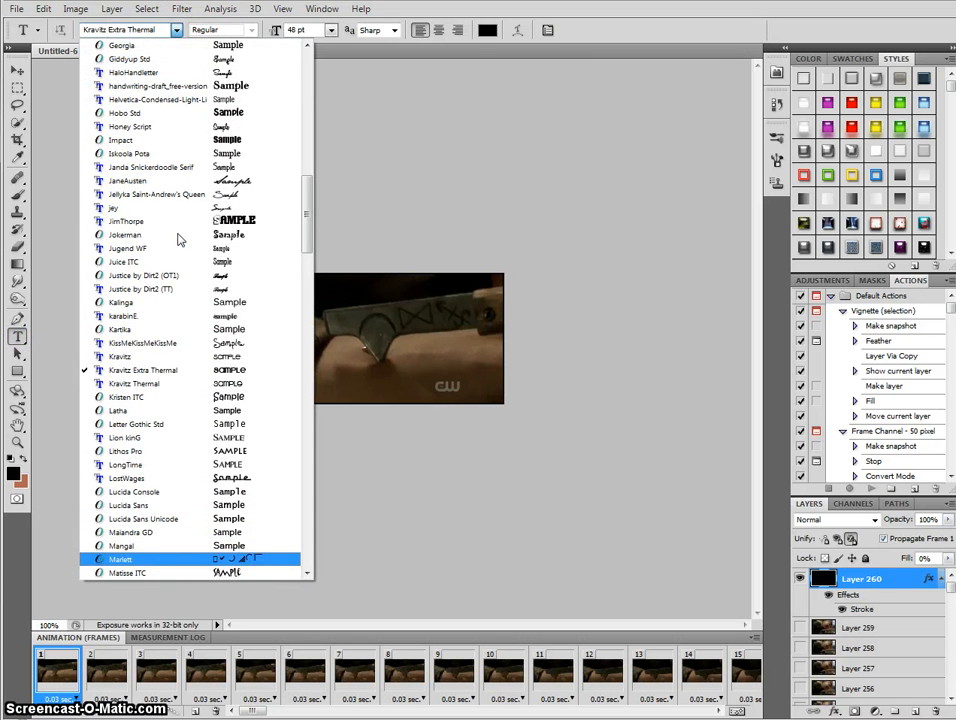
click(160, 181)
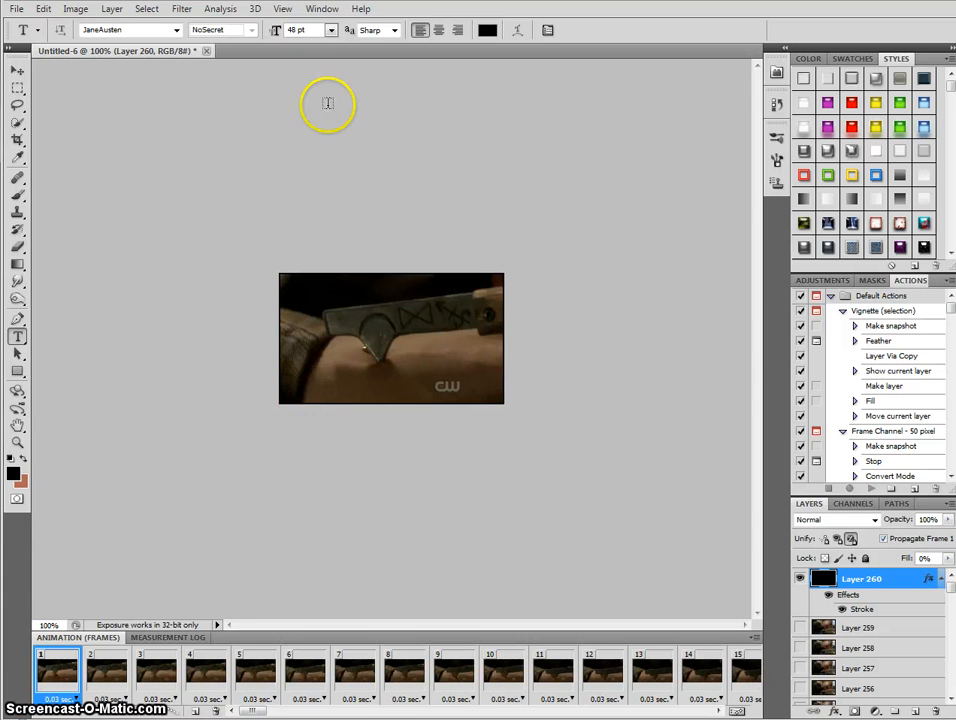
click(331, 30)
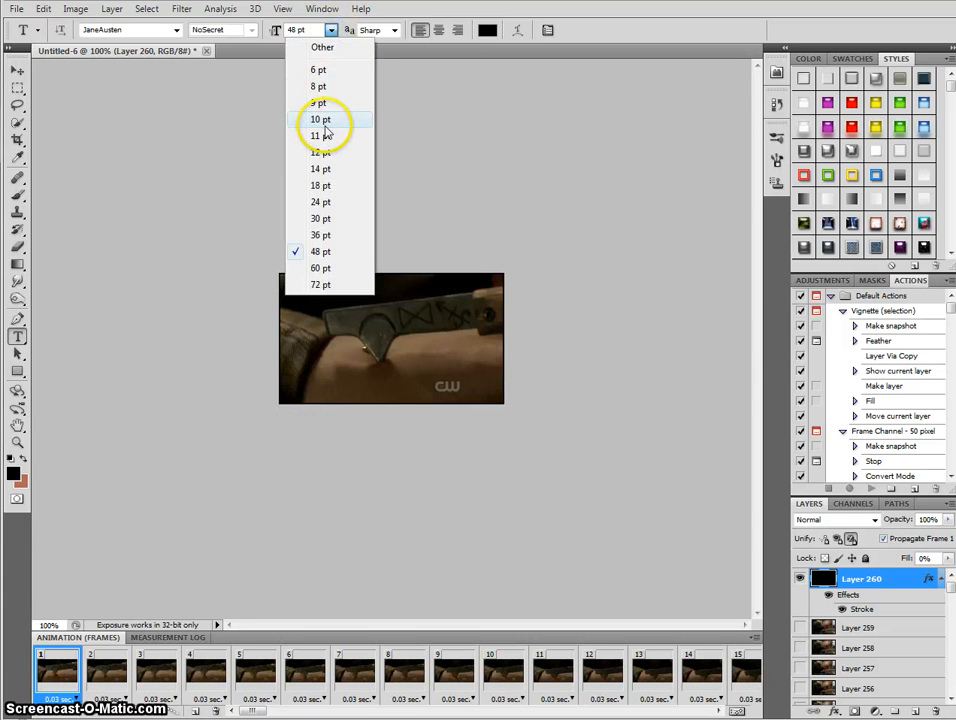
click(326, 186)
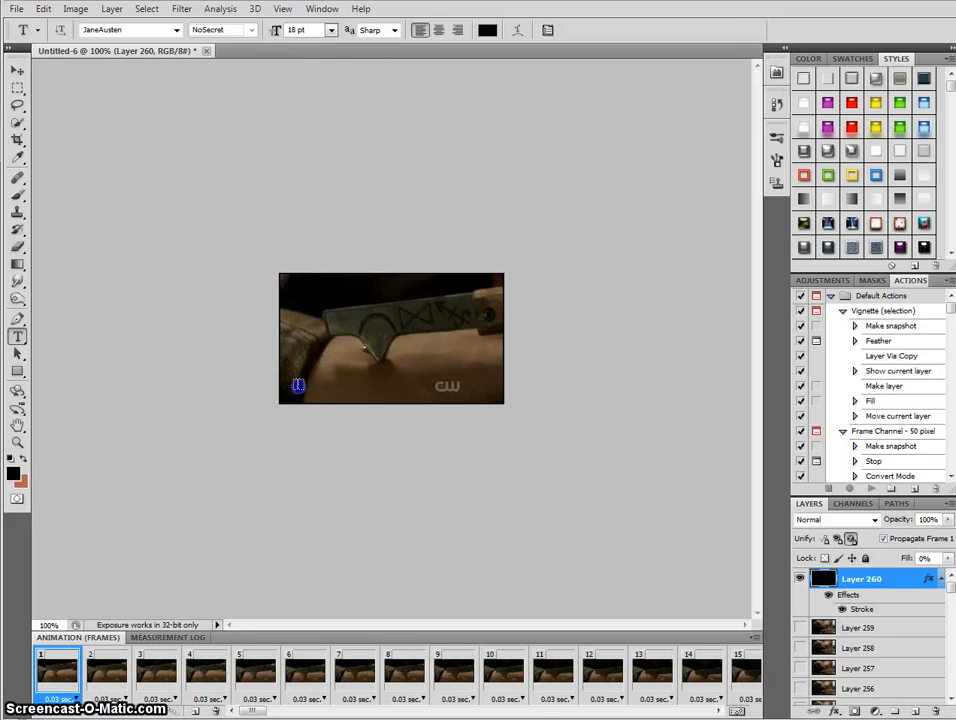
- Add the text "Pammiextutorials" to the image, move it into the lower-left corner, and commit it
click(297, 386)
text(Demon)
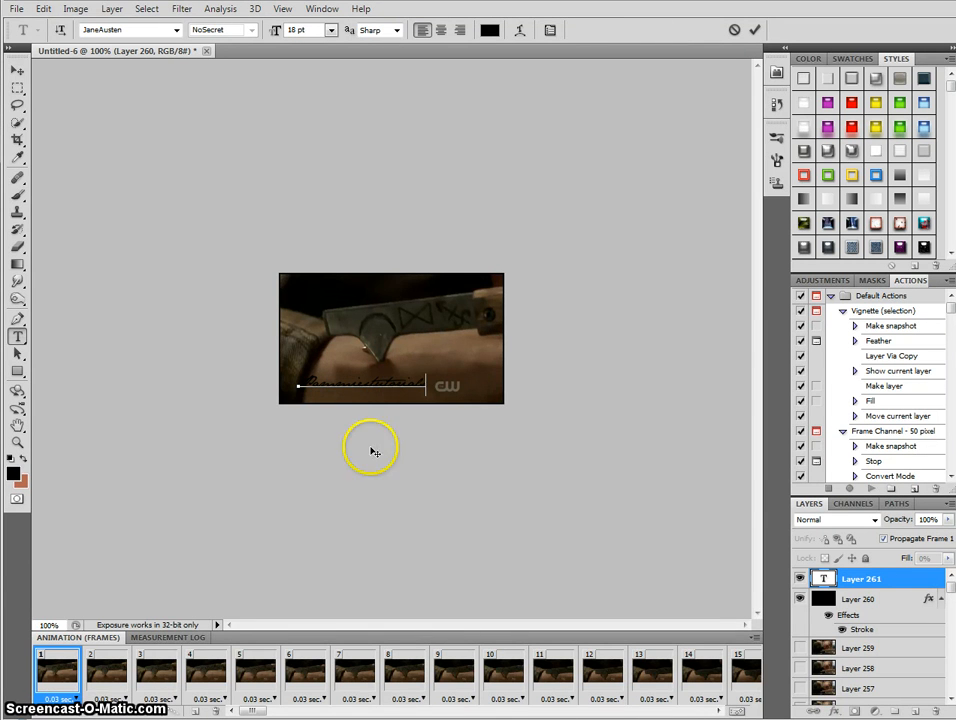
click(365, 441)
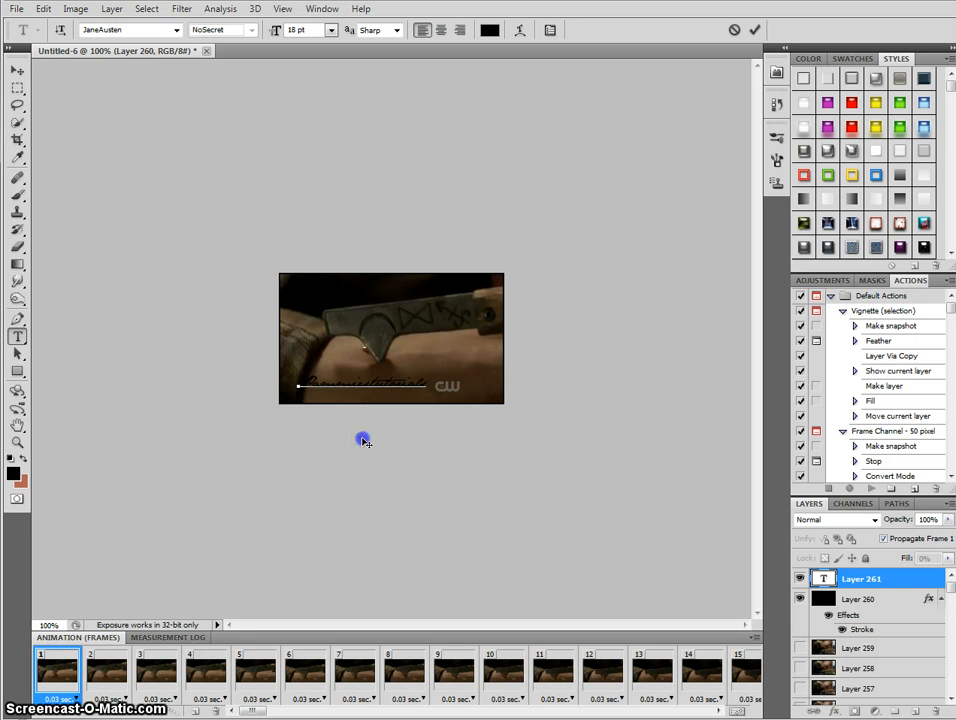
drag(362, 440, 352, 452)
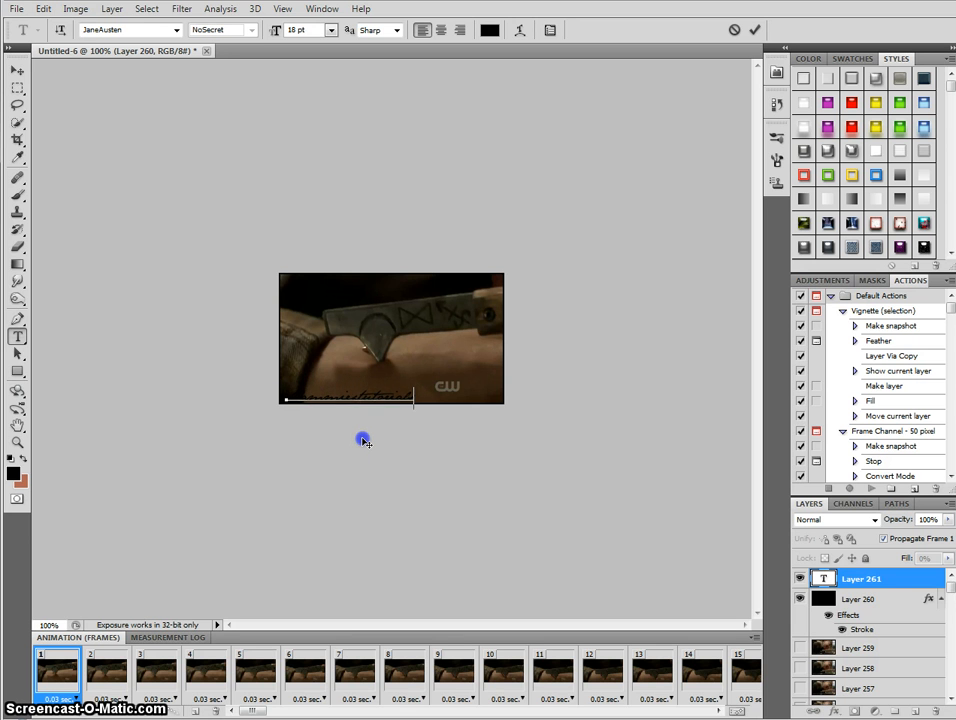
drag(365, 441, 352, 454)
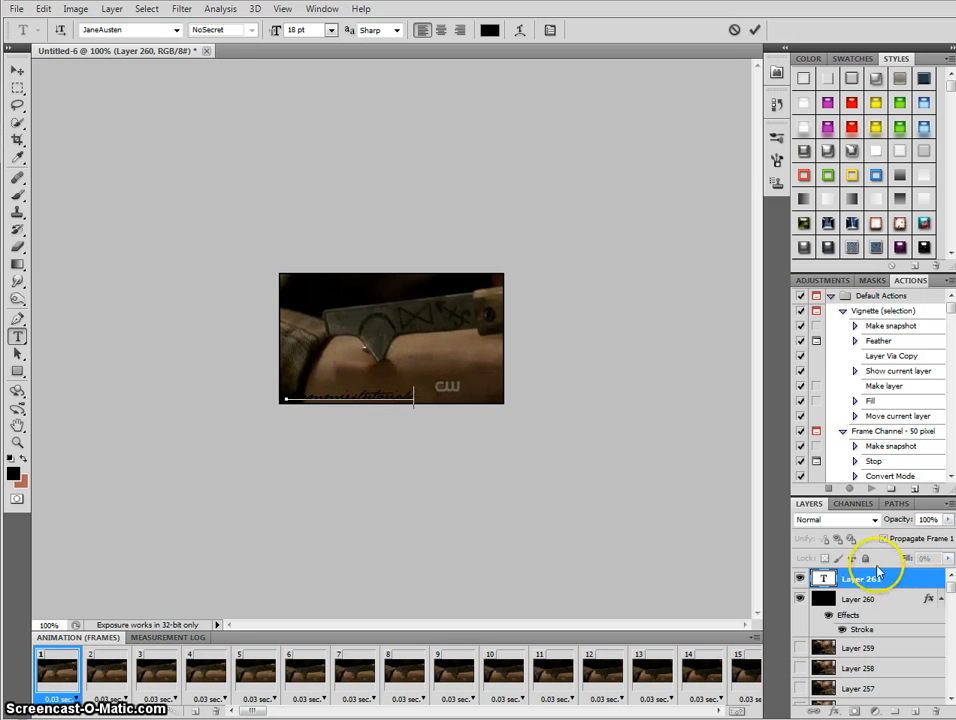
click(852, 582)
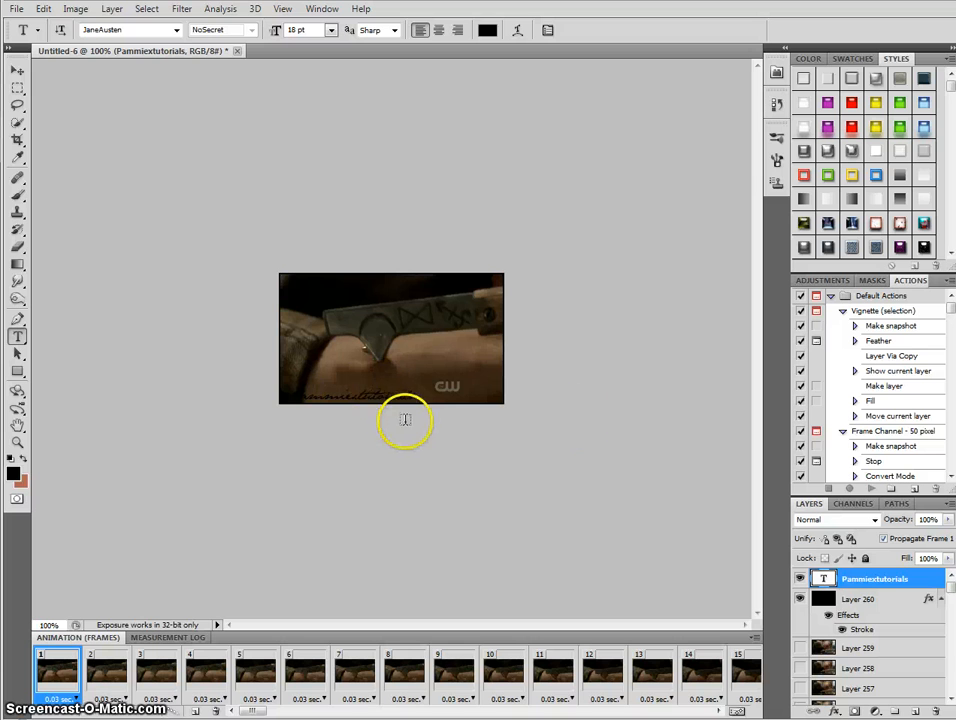
- Add a 1 px inside stroke in colour #212121 to the Pammiextutorials text layer
click(834, 711)
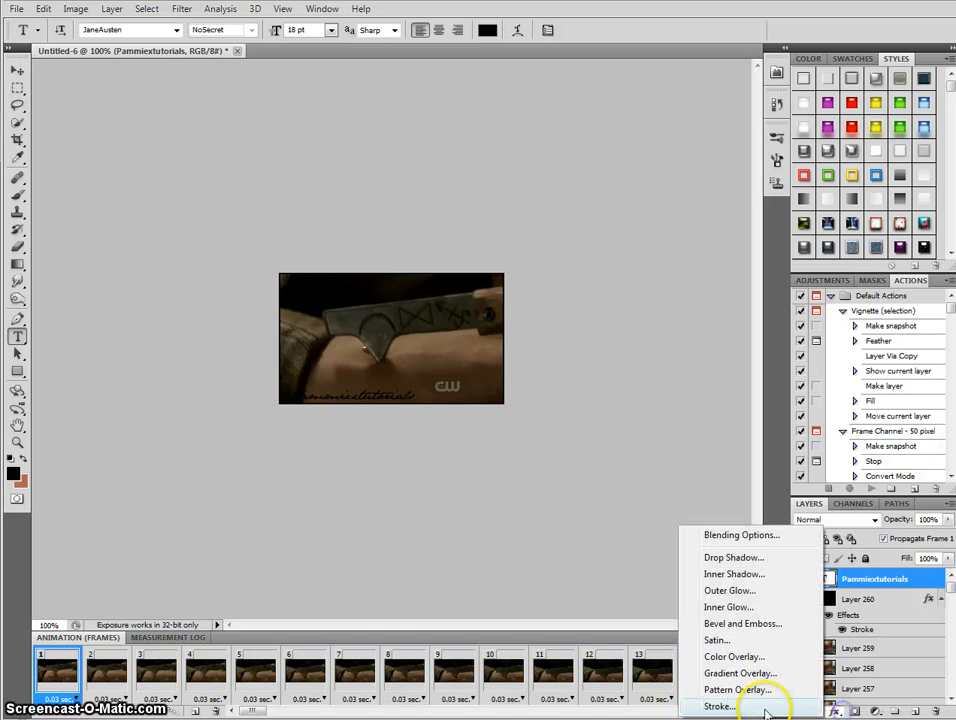
click(765, 708)
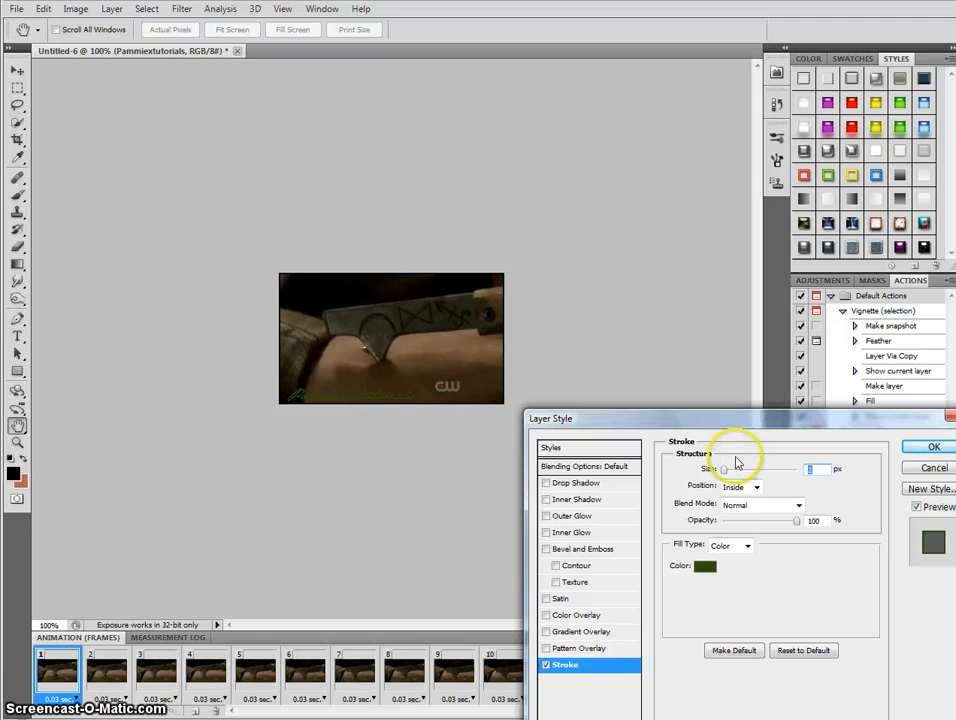
drag(727, 471, 726, 471)
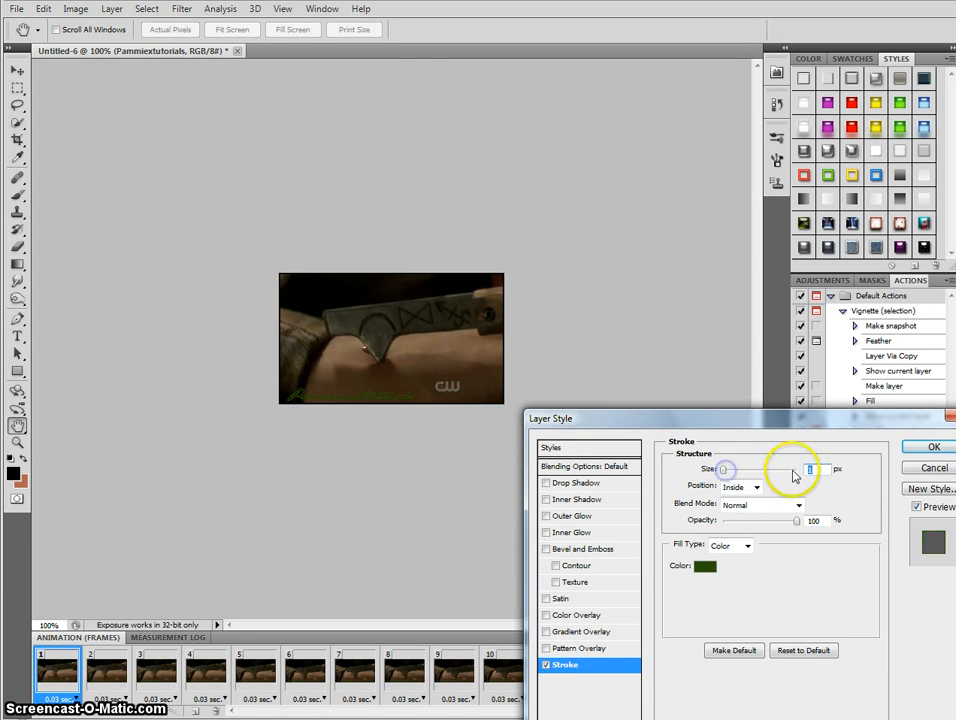
click(705, 566)
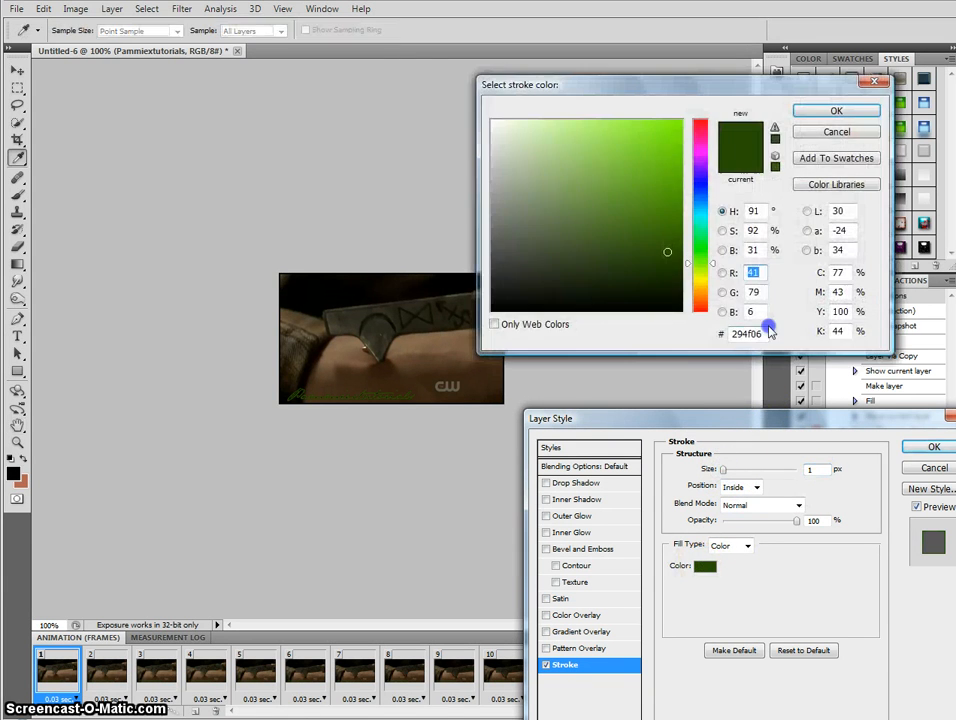
drag(760, 335, 715, 333)
text(21)
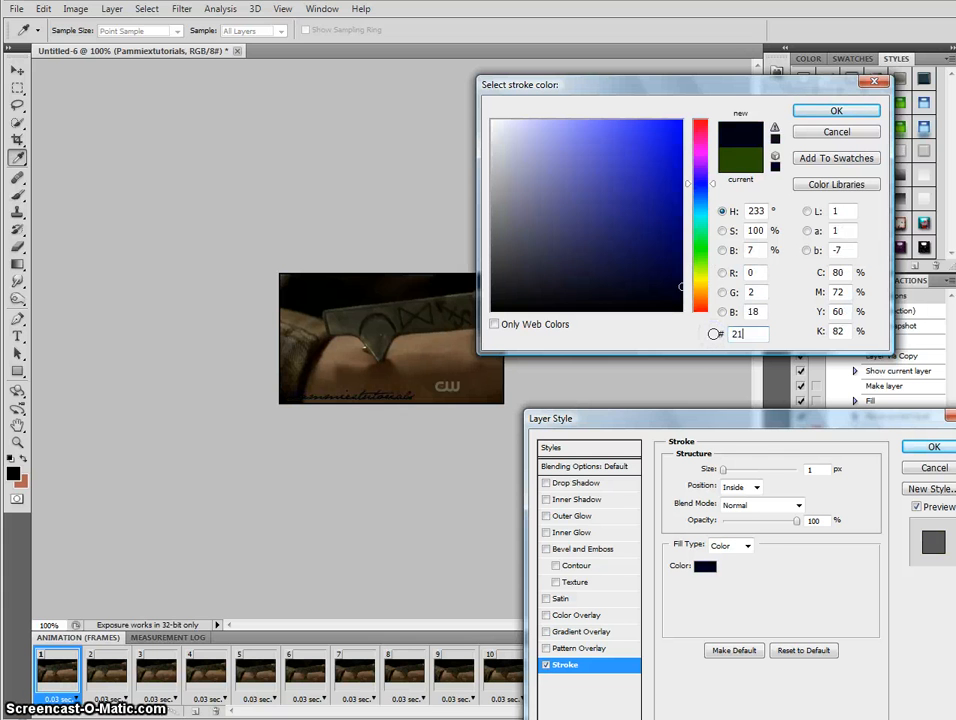
text(2121)
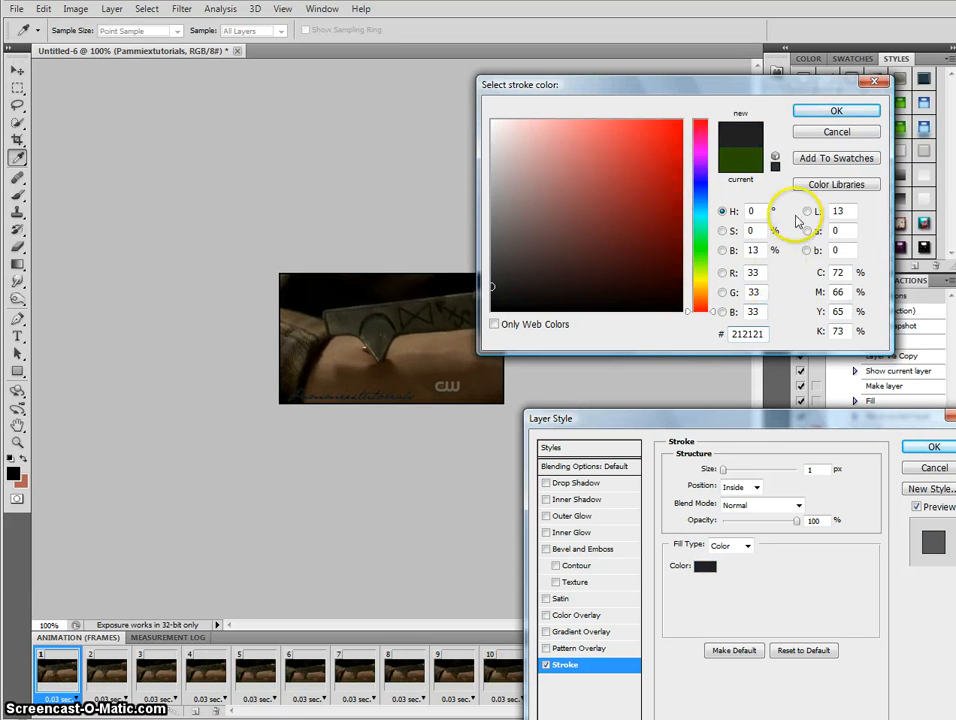
click(817, 111)
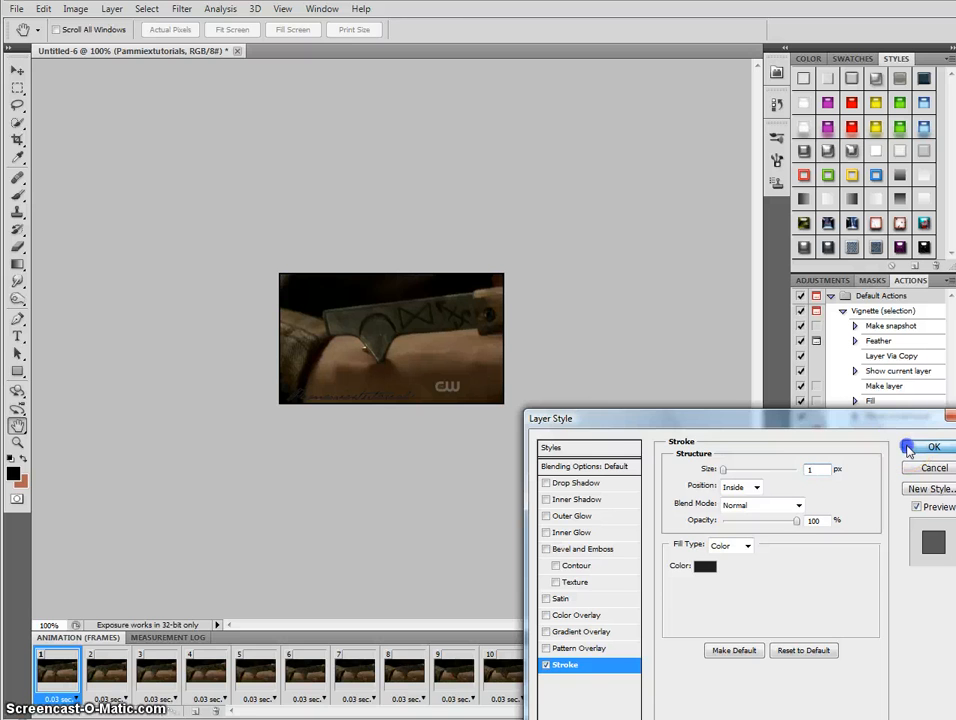
click(908, 448)
- Unify the text layer's style, matching it across all frames, and lower the layer's fill to 21%
click(851, 540)
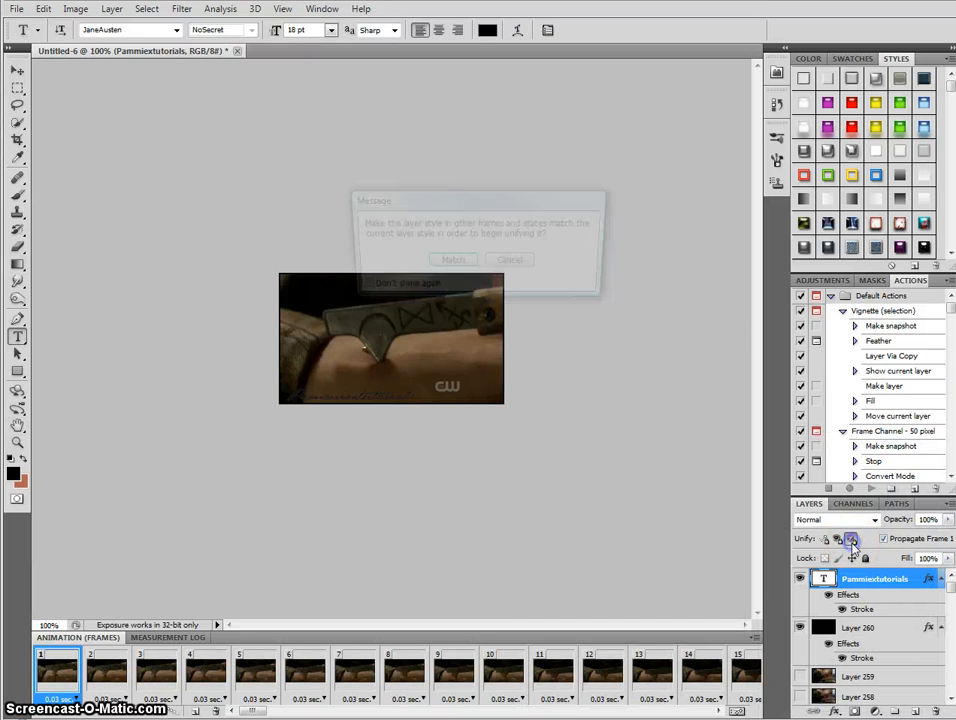
click(449, 262)
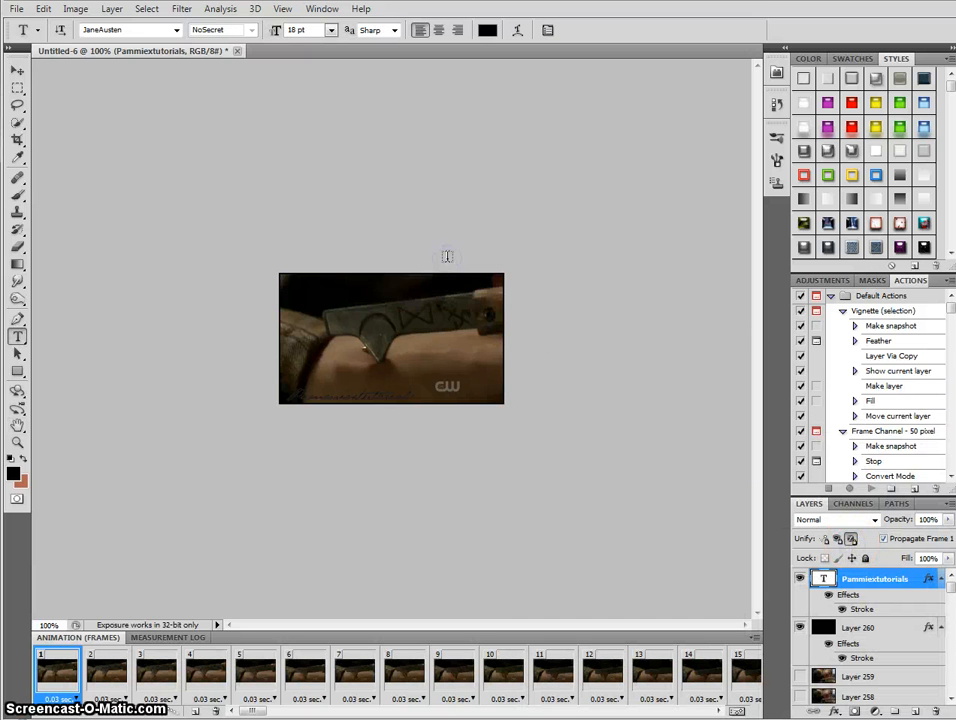
click(949, 561)
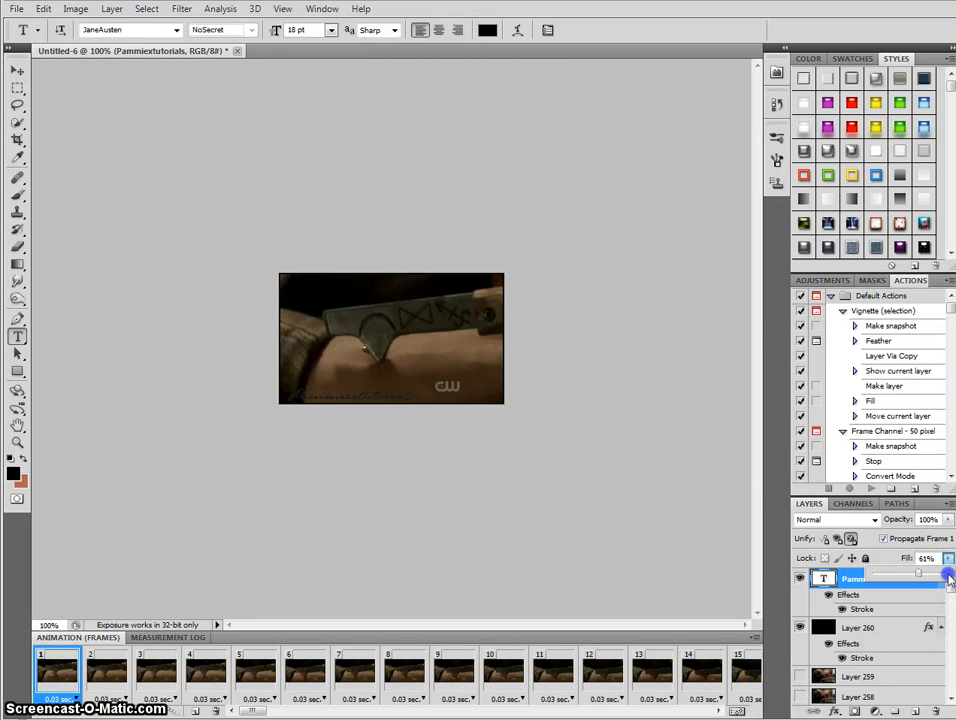
drag(949, 579, 948, 579)
click(946, 561)
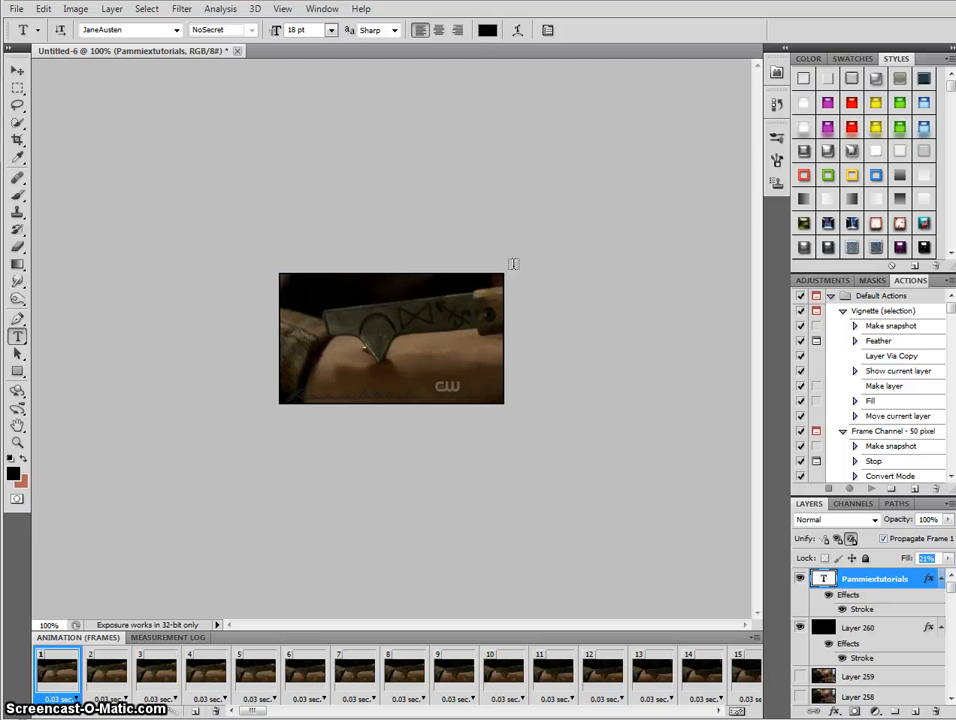
- Play the animation to check the border and watermark, stop it, and return to the first frame
click(133, 708)
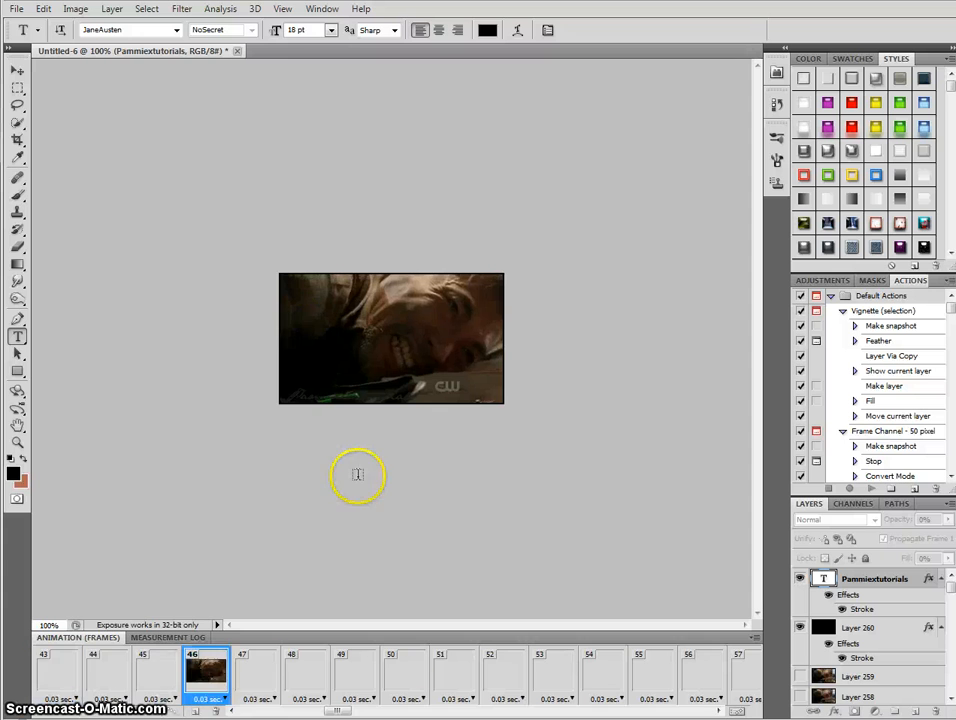
click(133, 708)
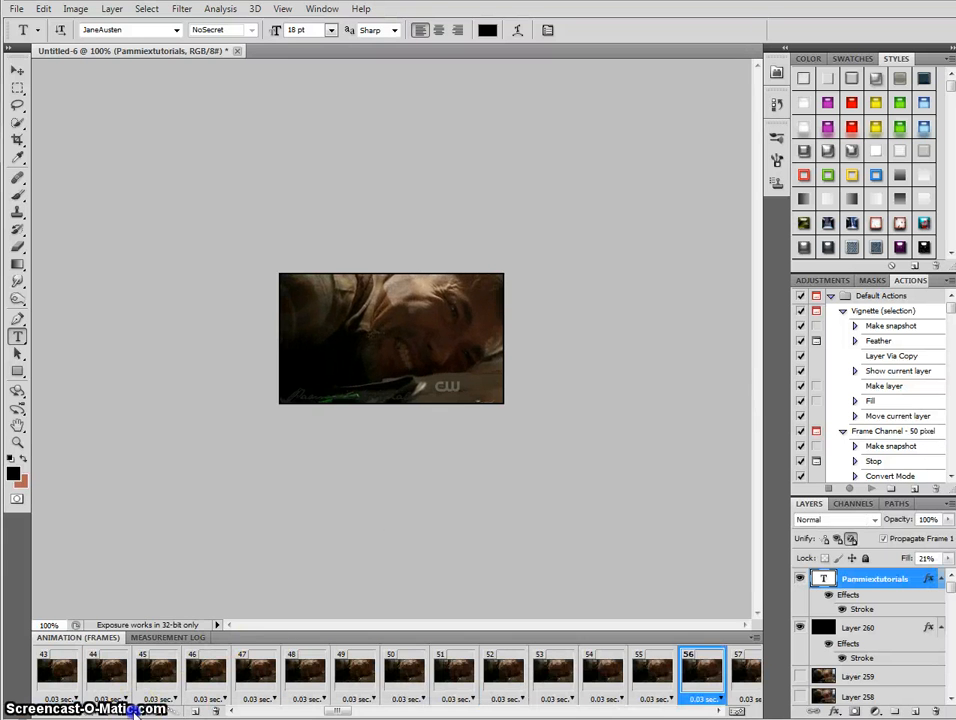
scroll(133, 711, up, 10)
click(61, 679)
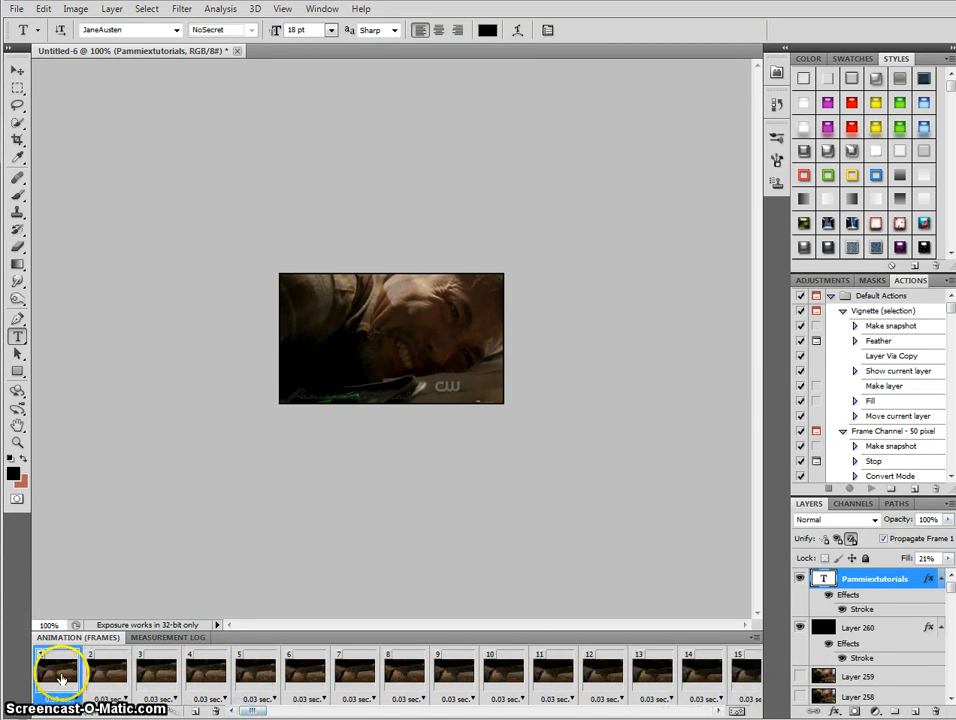
- Open the Save for Web & Devices export, turn off transparency, and set the file format to GIF
click(16, 9)
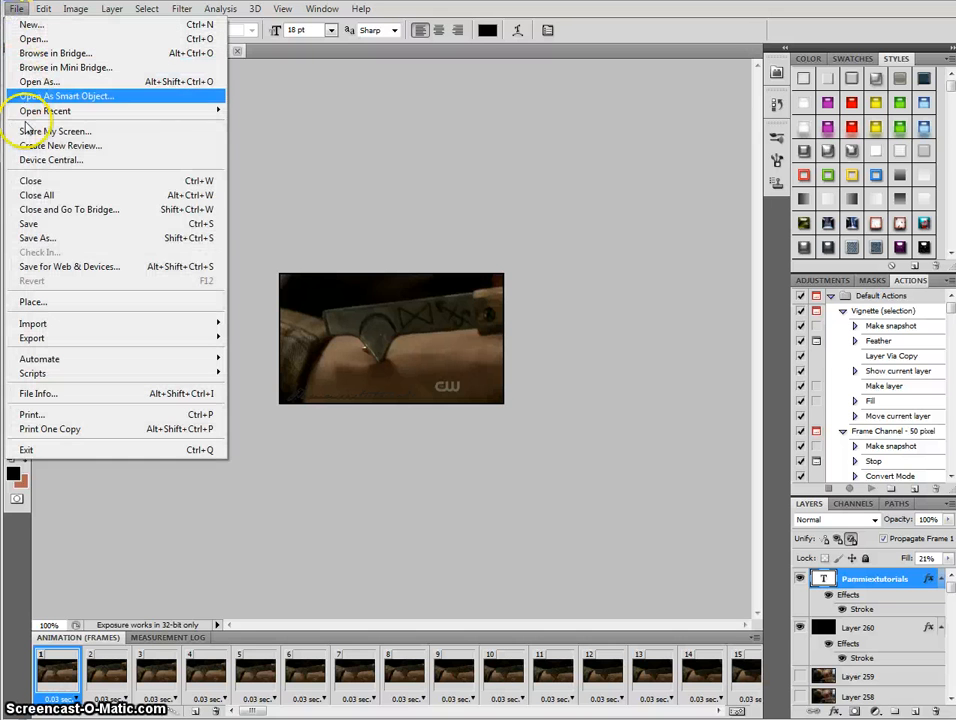
click(42, 267)
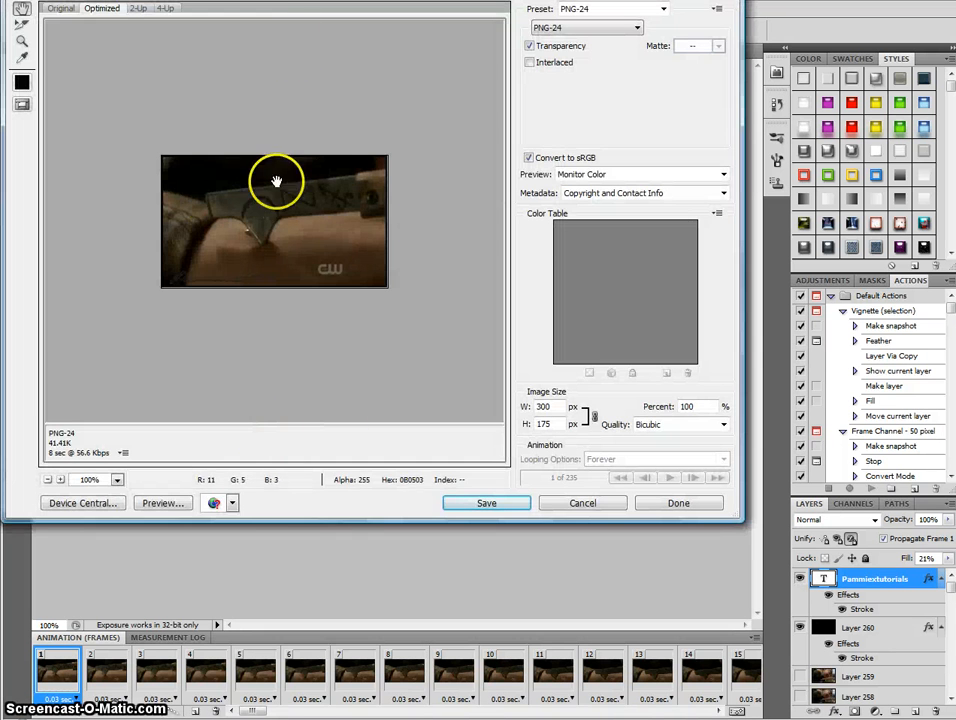
click(529, 46)
click(571, 28)
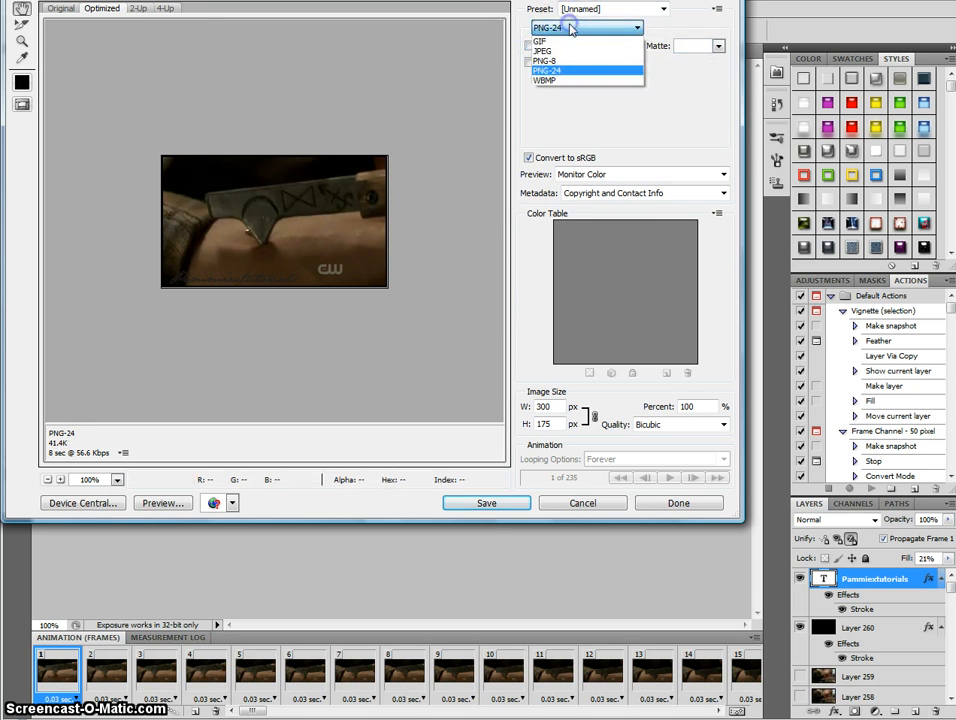
click(562, 41)
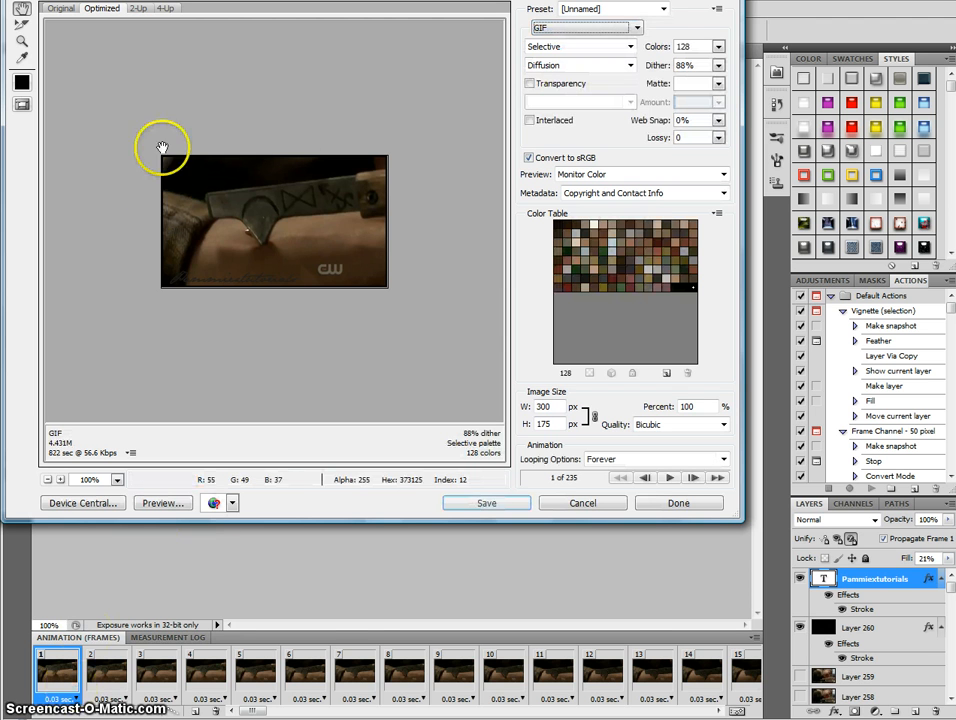
- Play and stop the animation in the export preview, and save the GIF as "jake" in the ariel folder
click(669, 478)
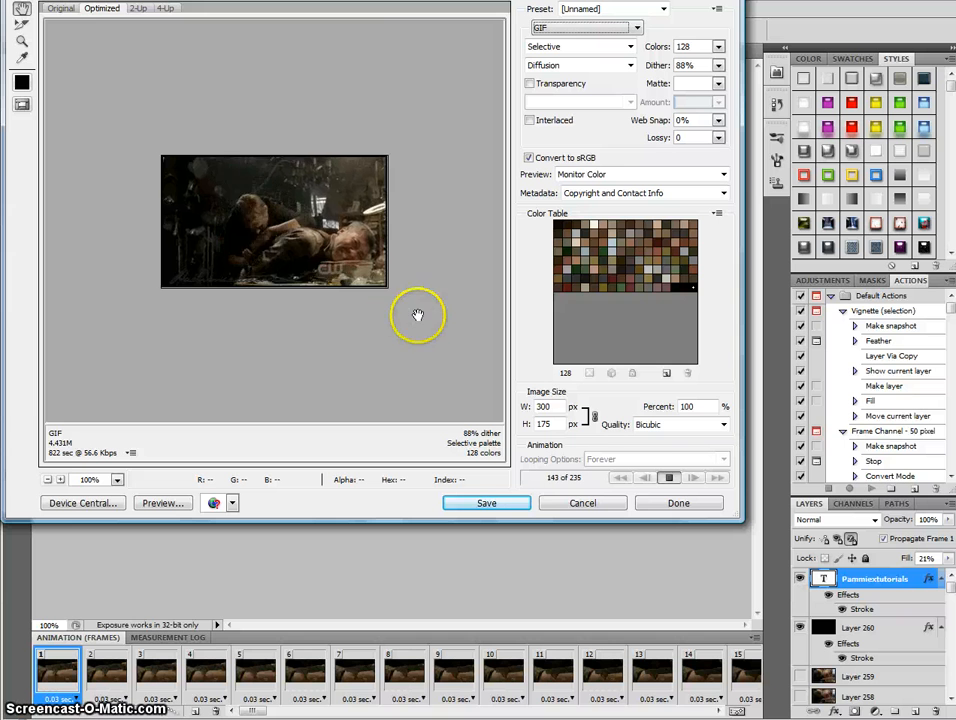
click(669, 478)
click(489, 504)
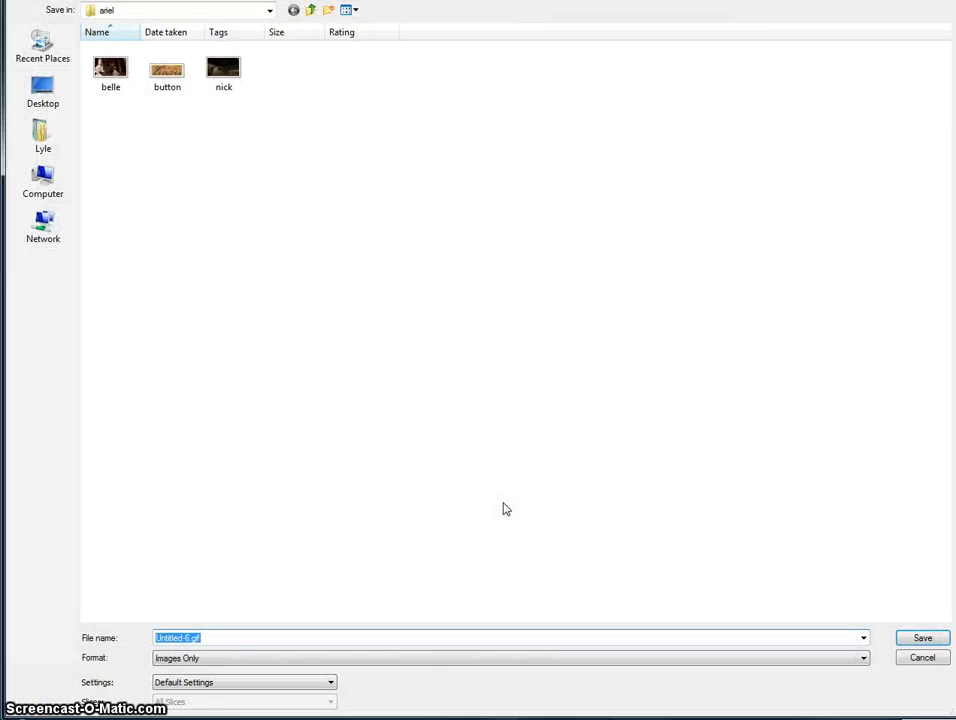
text(jak)
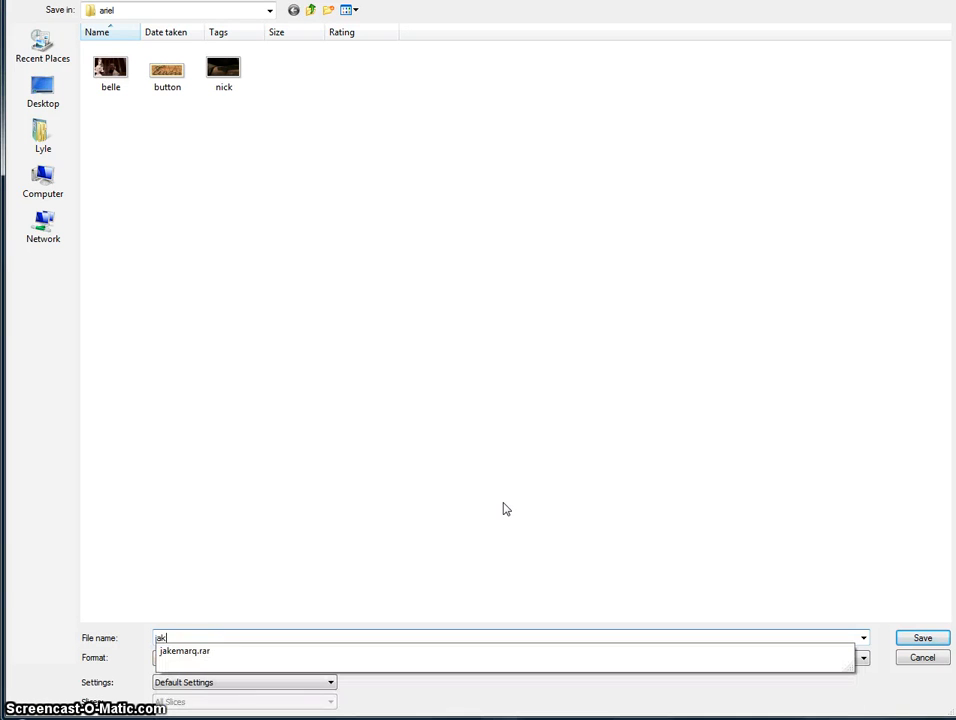
text(e)
key(Return)
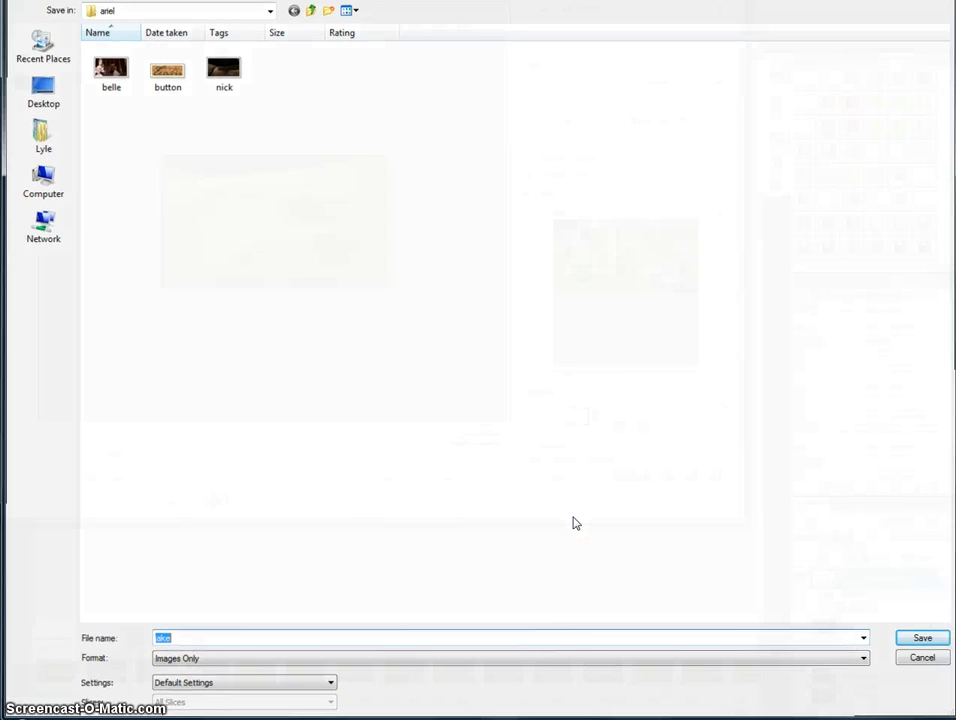